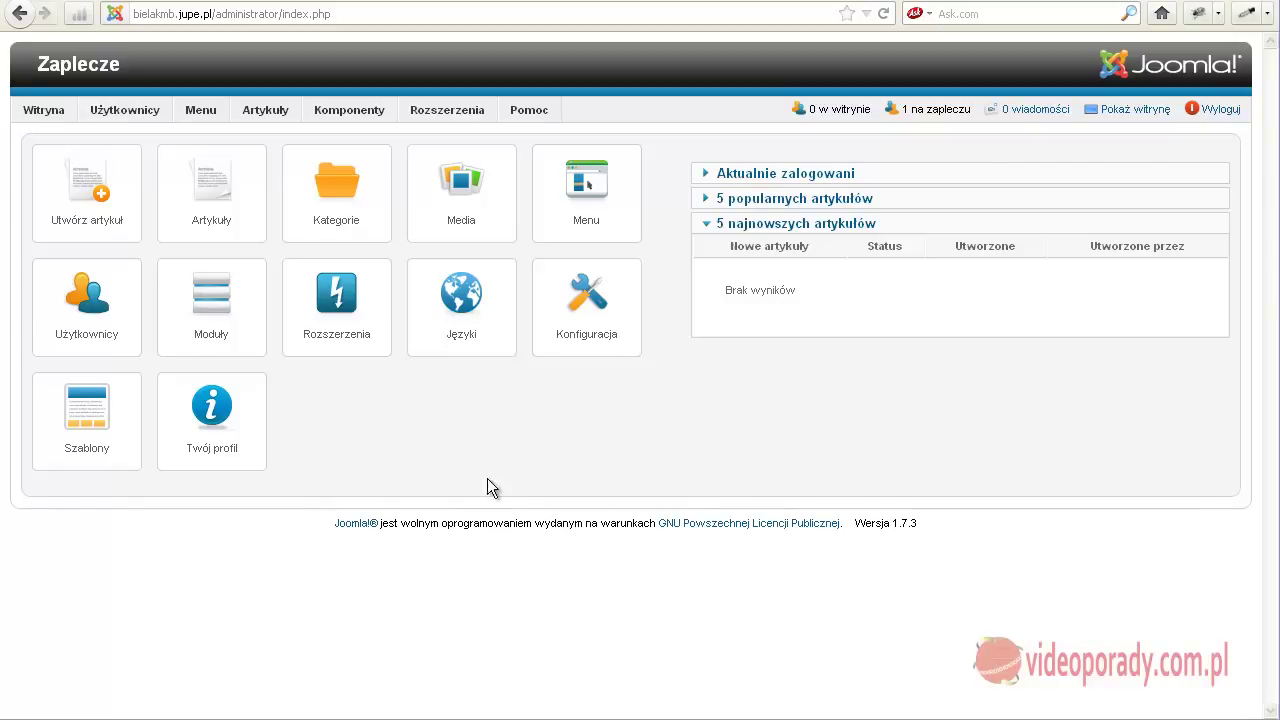
Open Global Configuration and leave TinyMCE as the default editor.
mouse_move(55, 114)
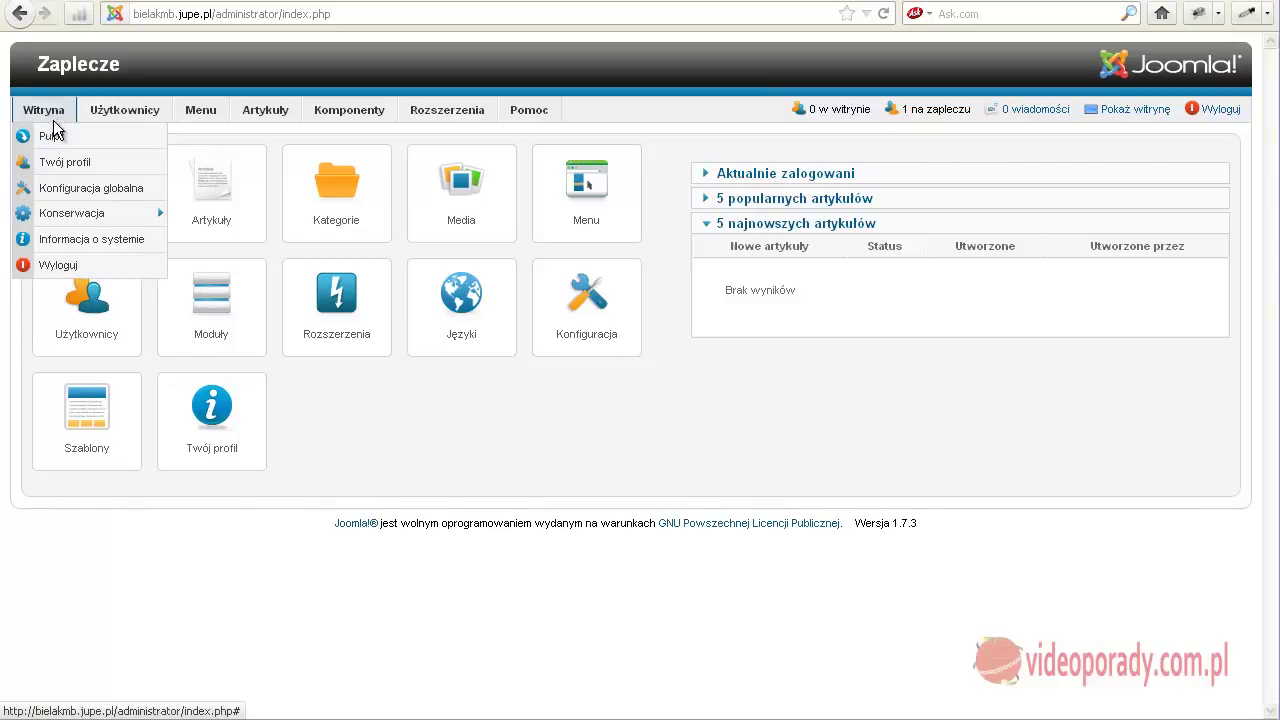
click(62, 192)
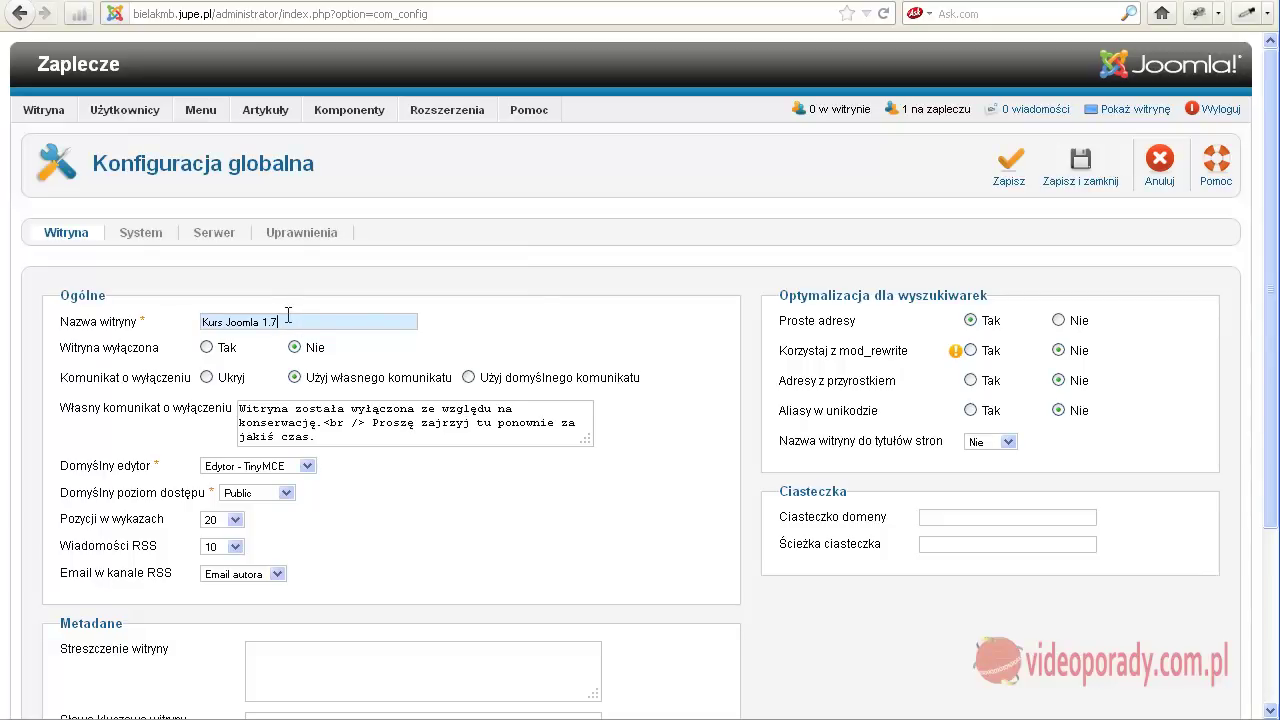
mouse_move(168, 352)
click(308, 467)
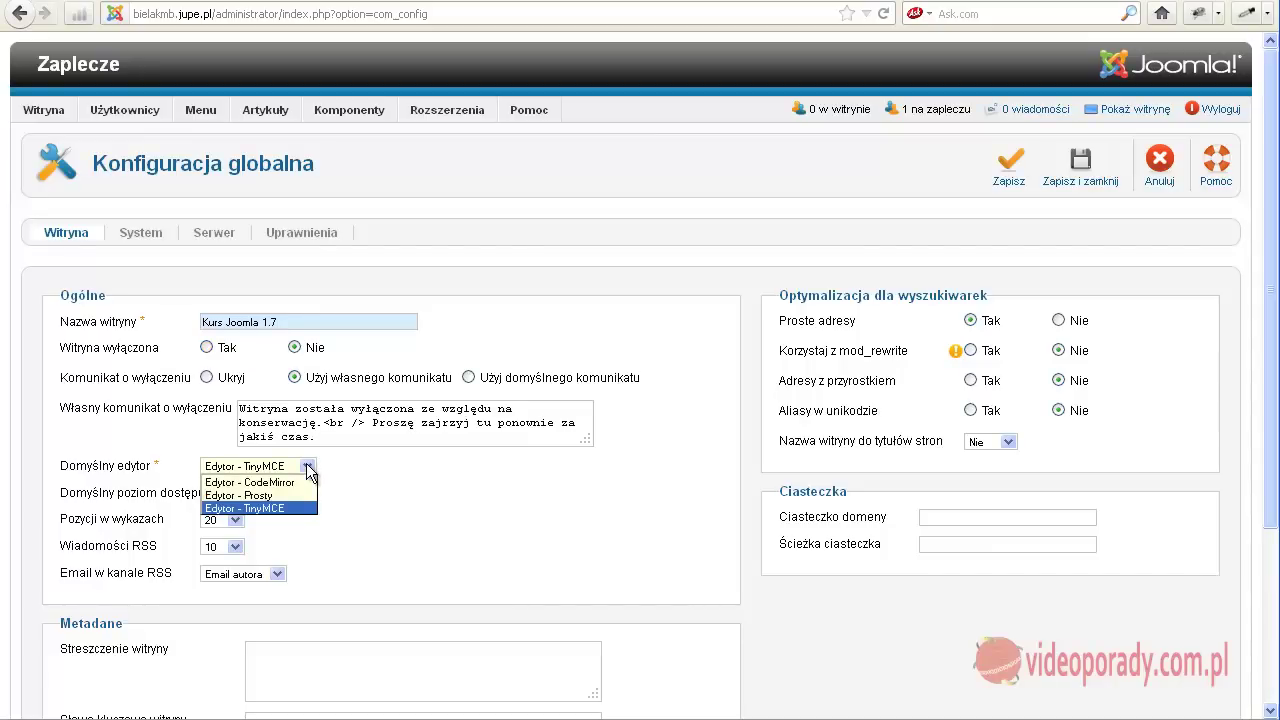
click(306, 467)
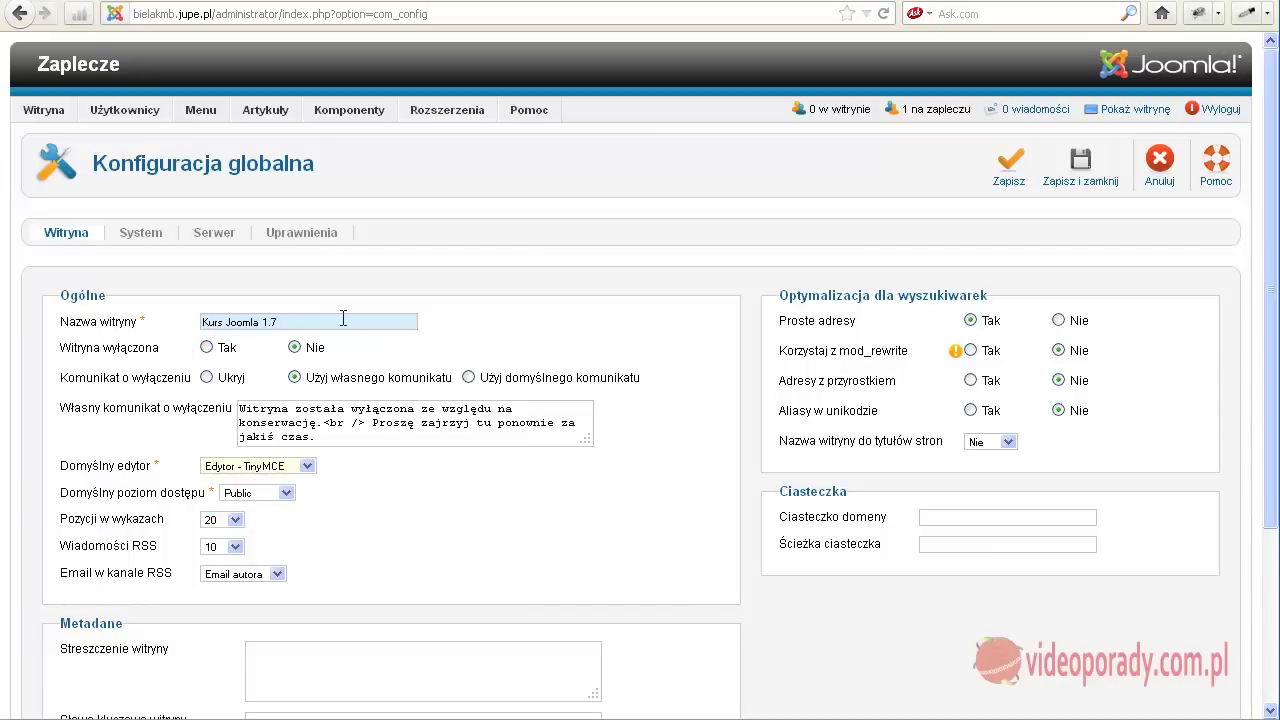
Set Witryna wyłączona to Tak, save the configuration, and log out of the back end.
click(207, 348)
click(1007, 177)
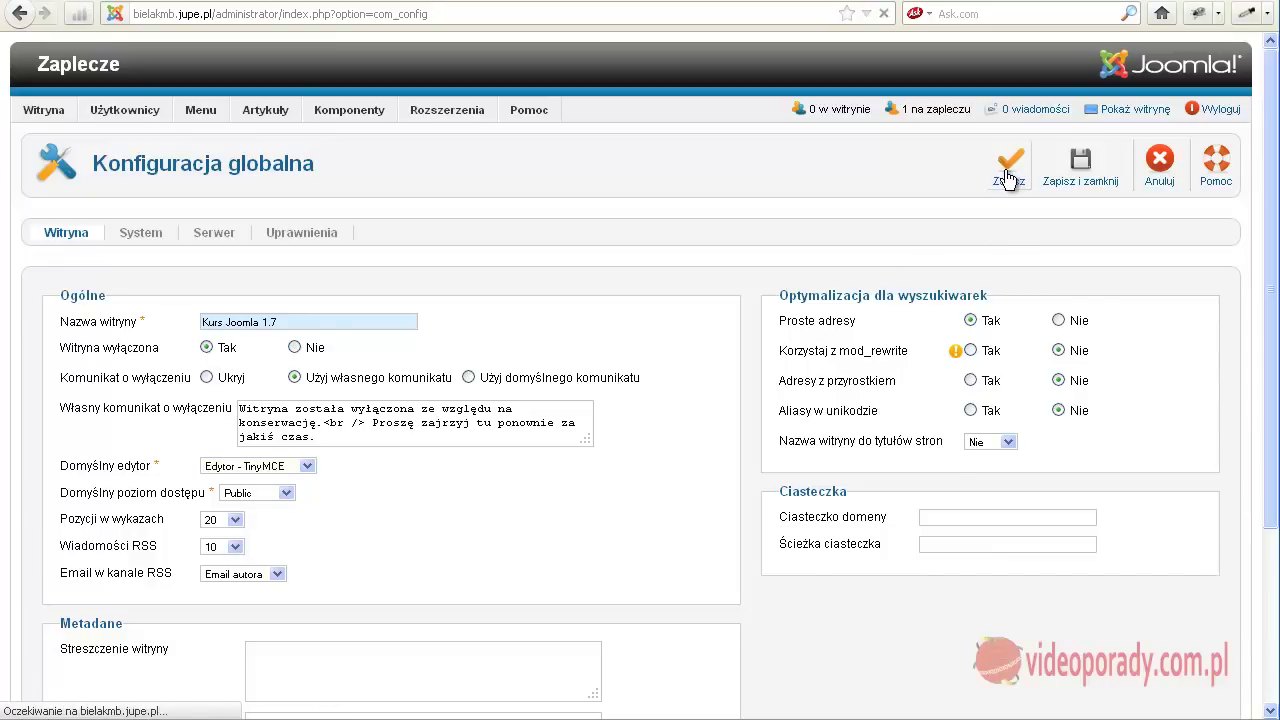
click(1214, 109)
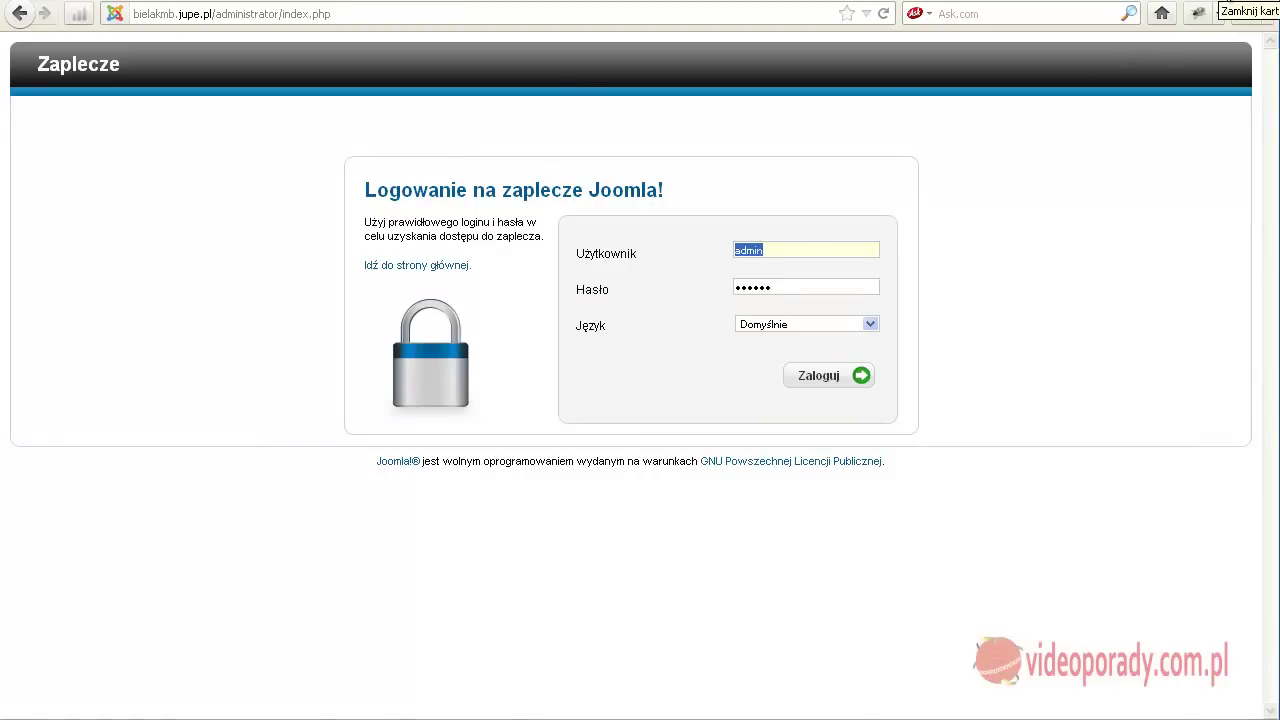
Close the back-end login tab to reveal the front-end offline maintenance page.
click(1226, 10)
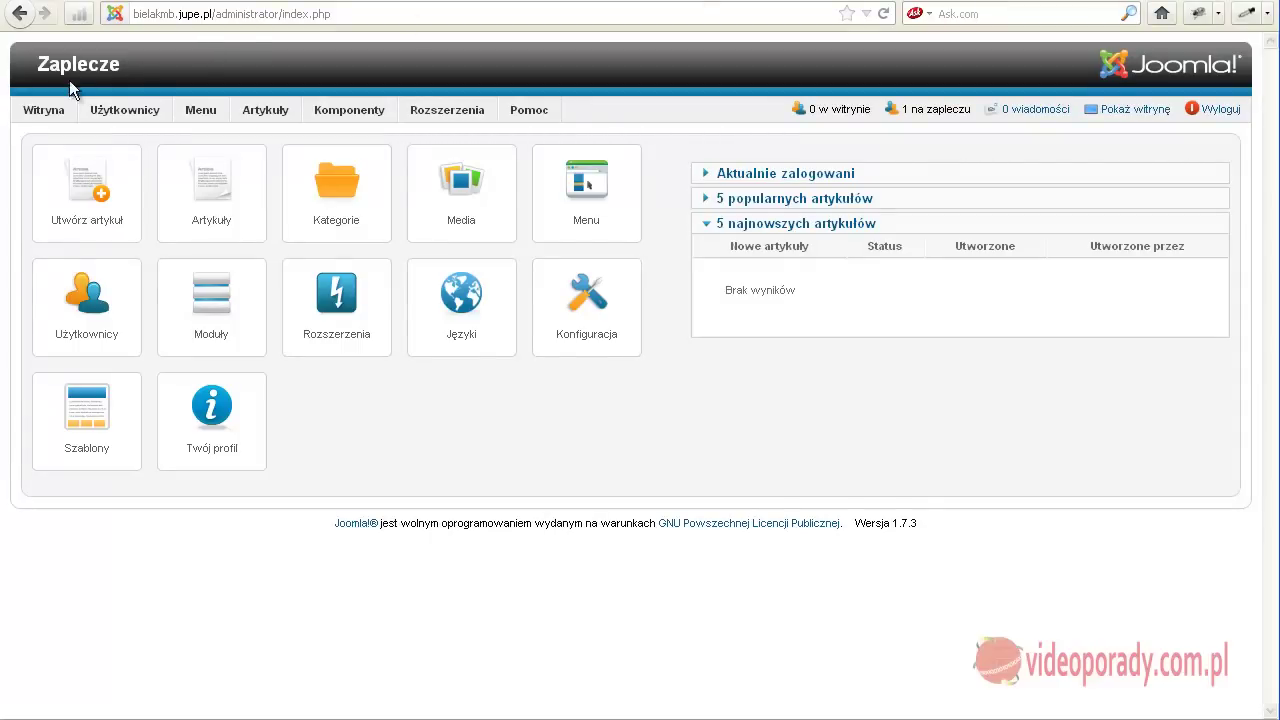
Set Witryna wyłączona back to Nie and keep TinyMCE as the default editor.
mouse_move(45, 110)
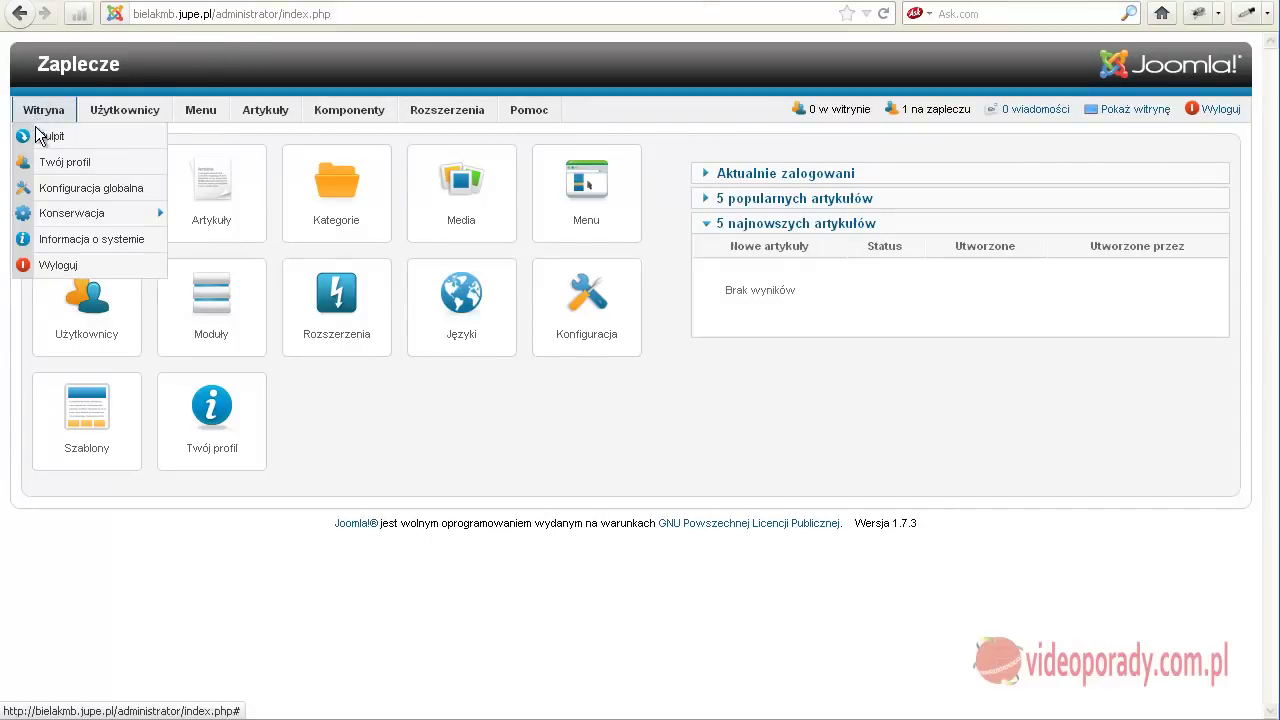
click(50, 194)
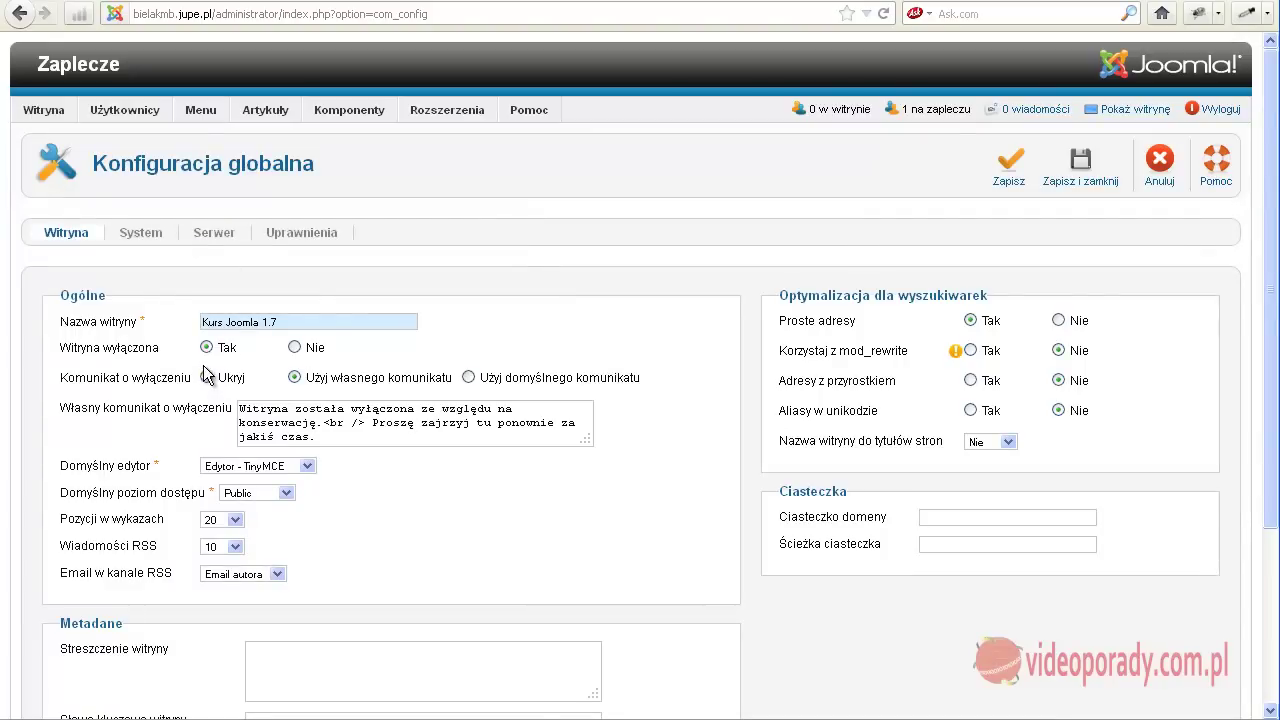
click(294, 347)
scroll(264, 409, down, 2)
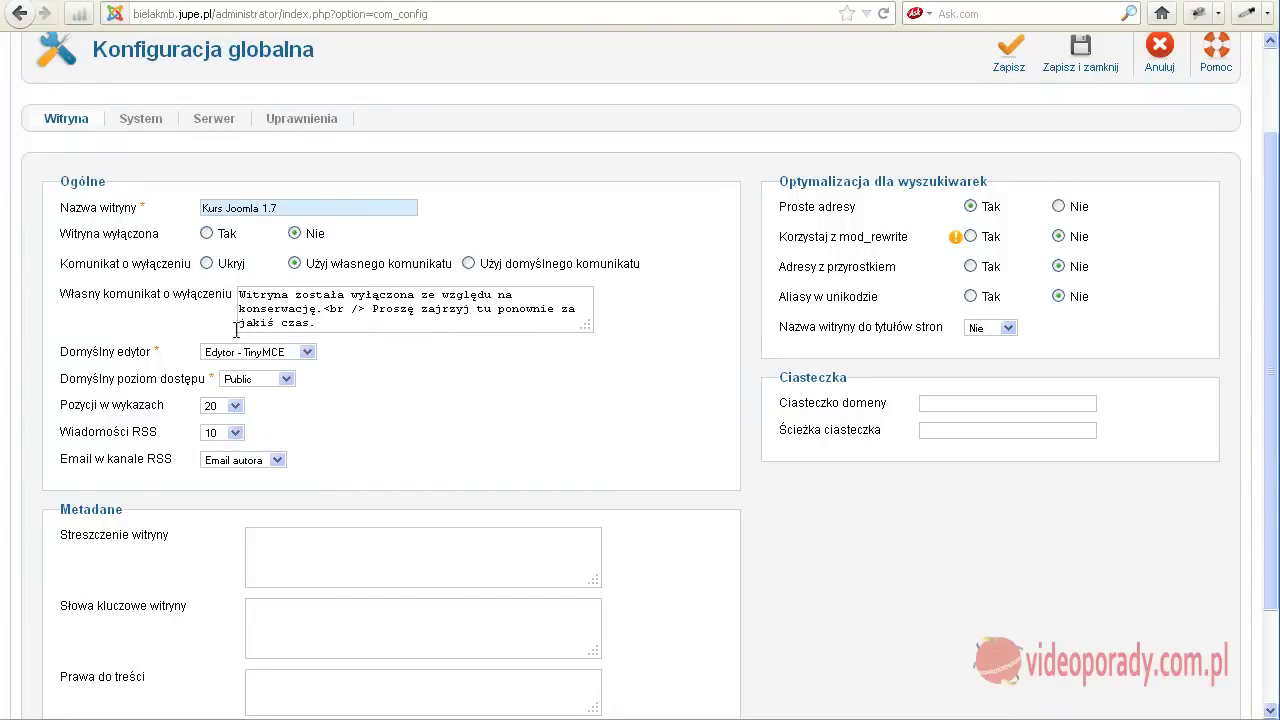
mouse_move(140, 357)
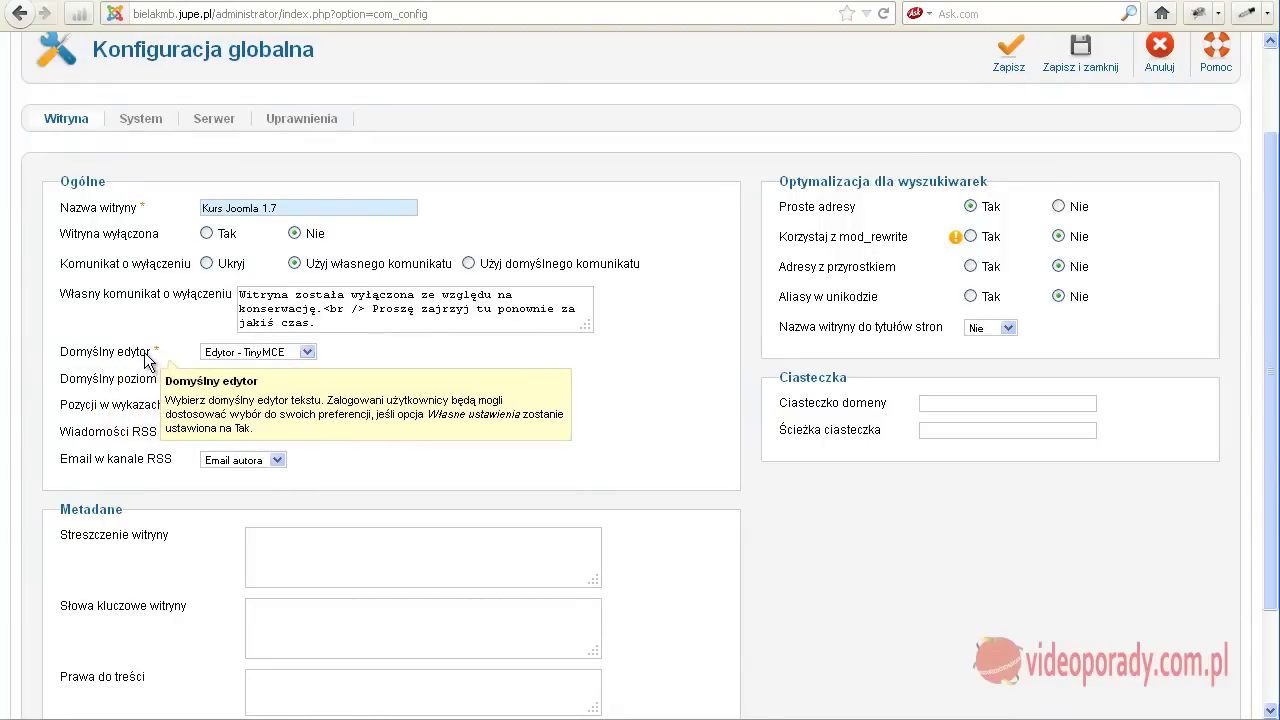
click(307, 353)
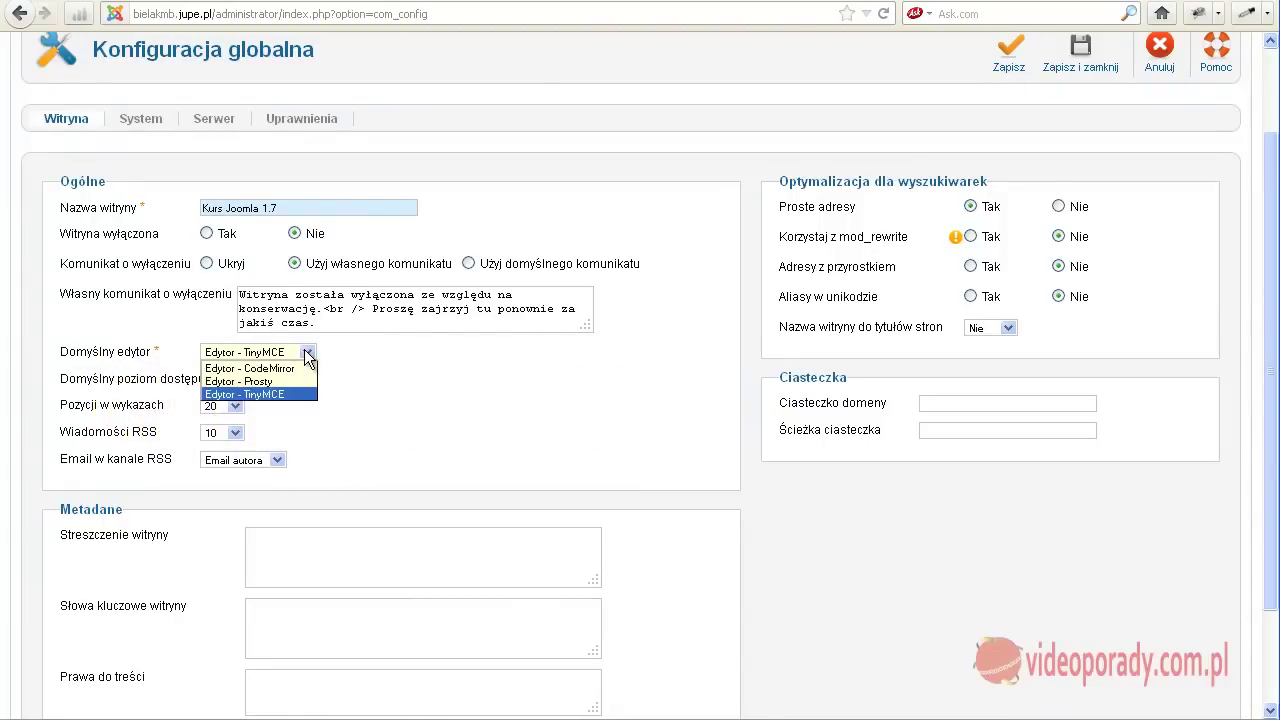
click(308, 353)
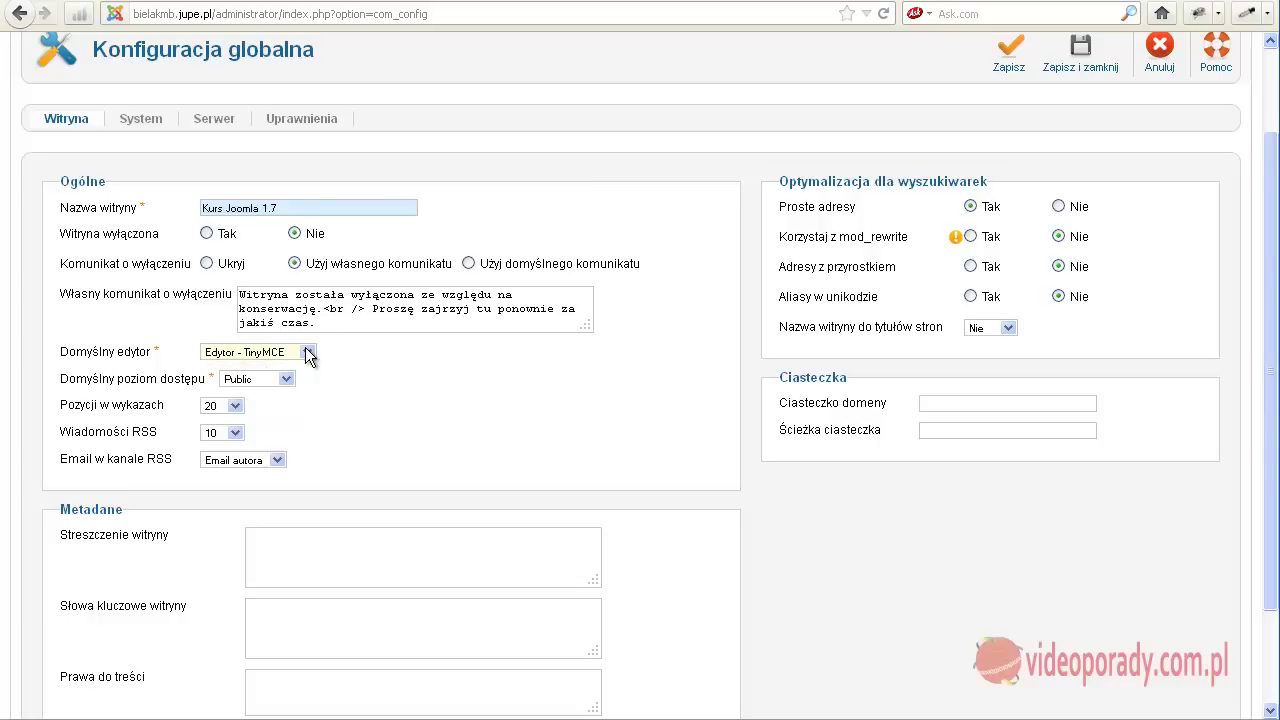
Review the Metadane site description and keywords fields.
scroll(305, 355, down, 3)
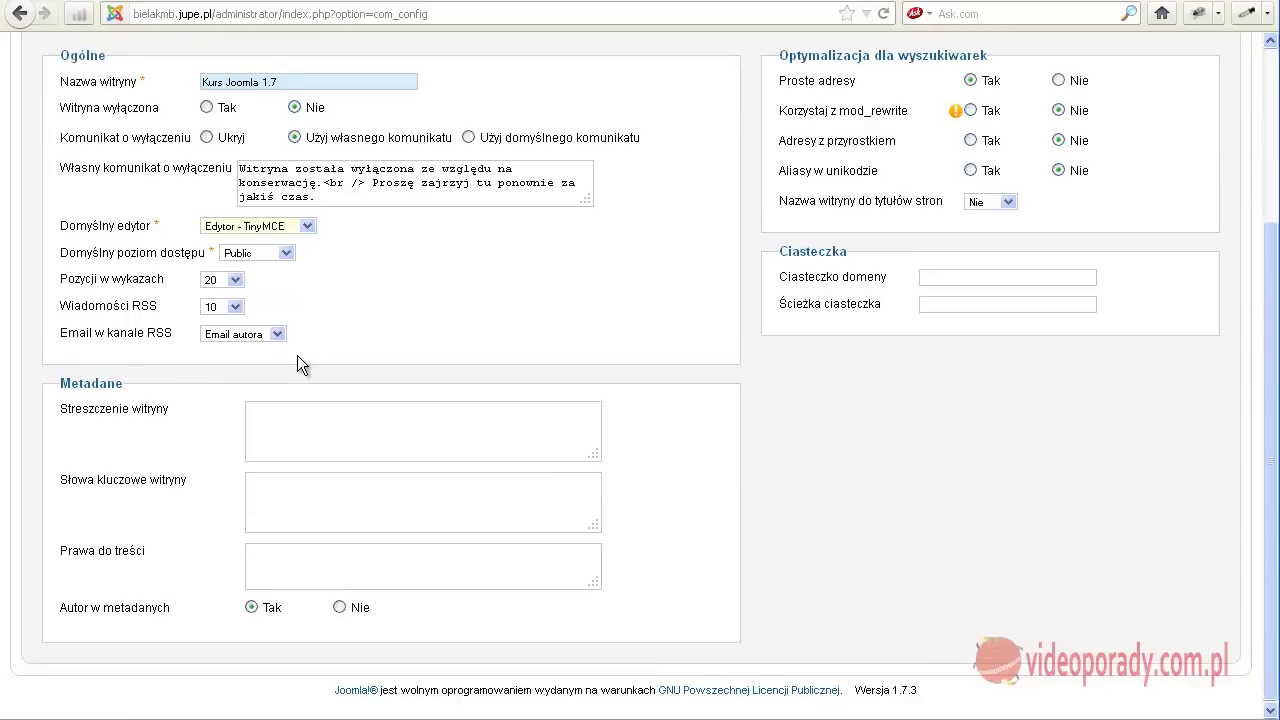
mouse_move(106, 420)
click(274, 421)
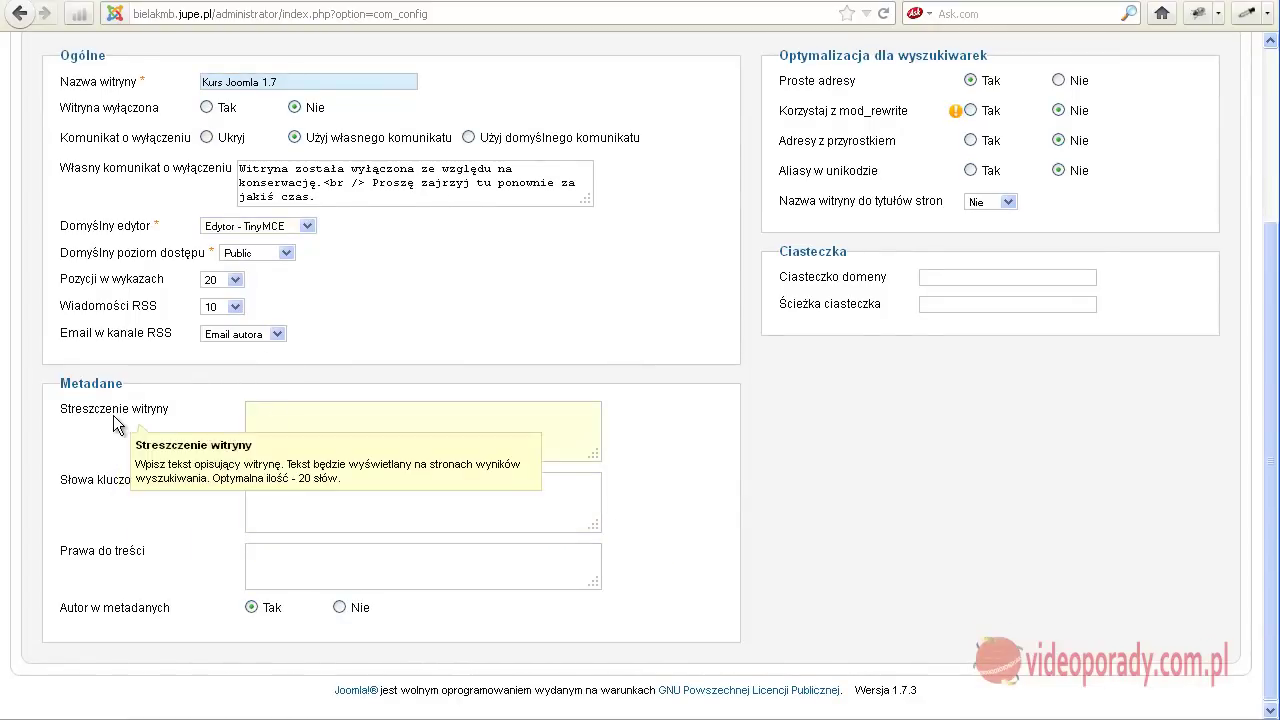
click(290, 488)
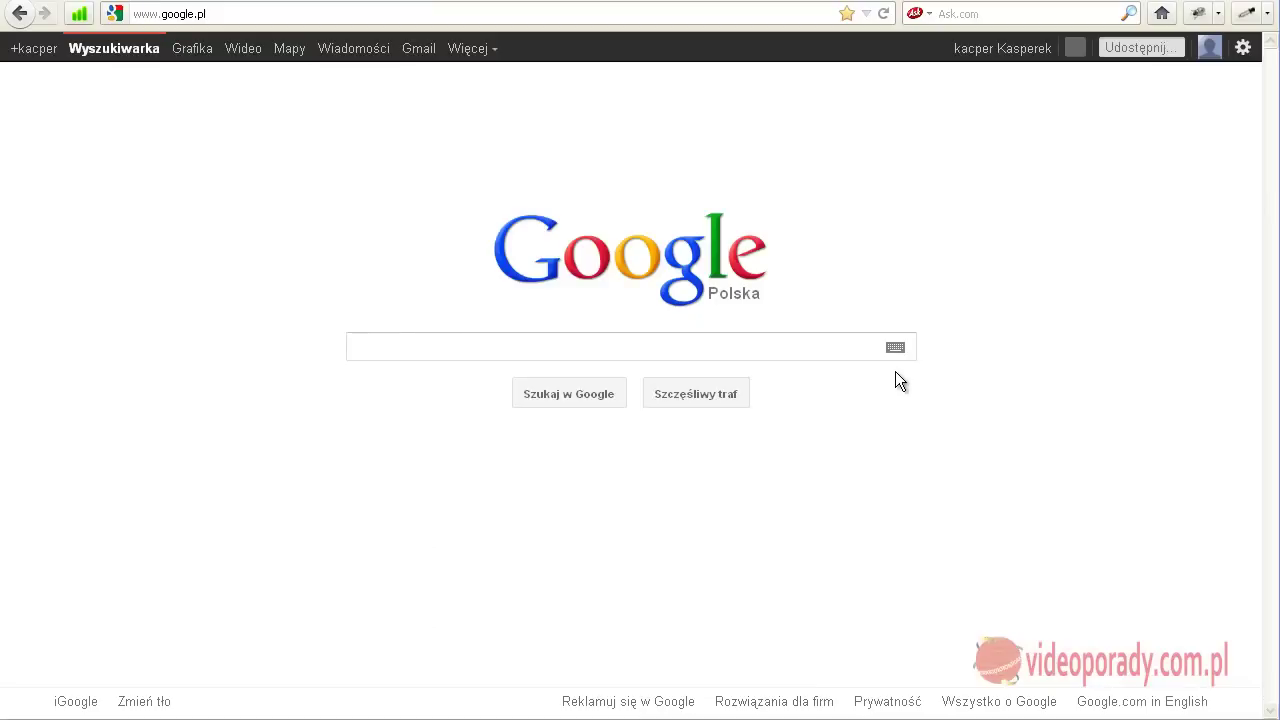
Search Google for site:videoporady.com.pl.
click(412, 344)
text(ite:)
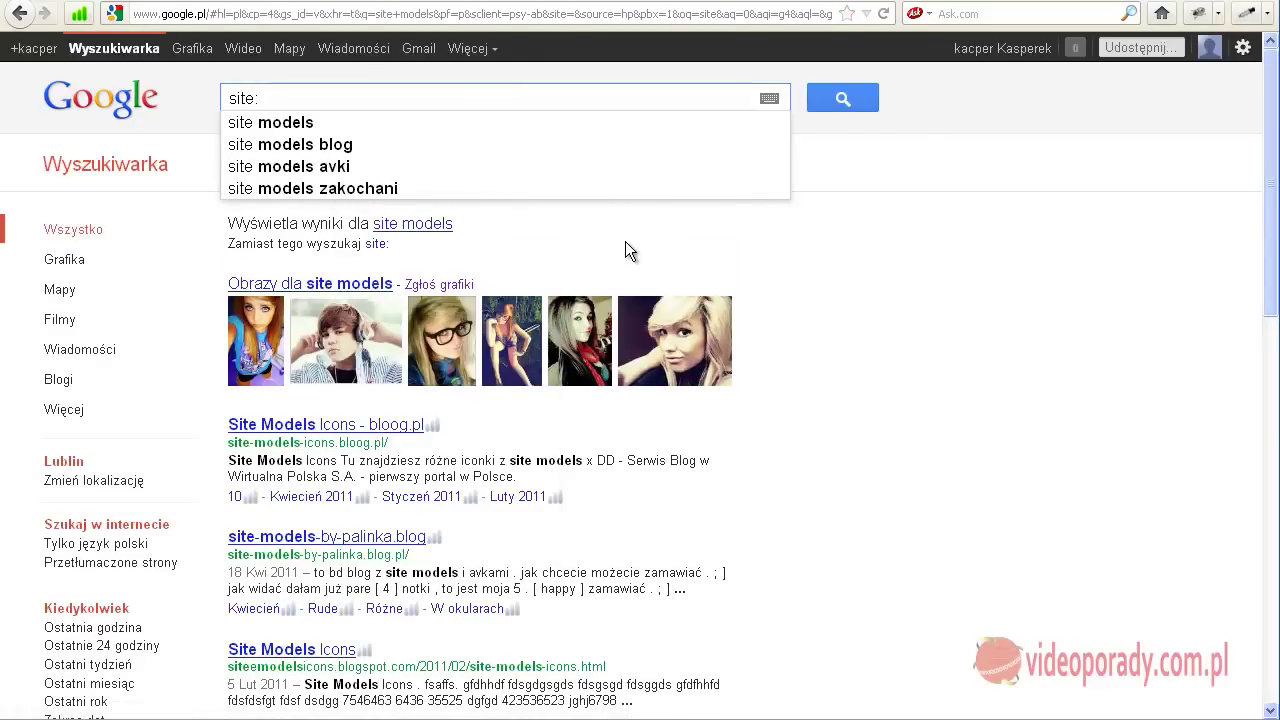
text(vi)
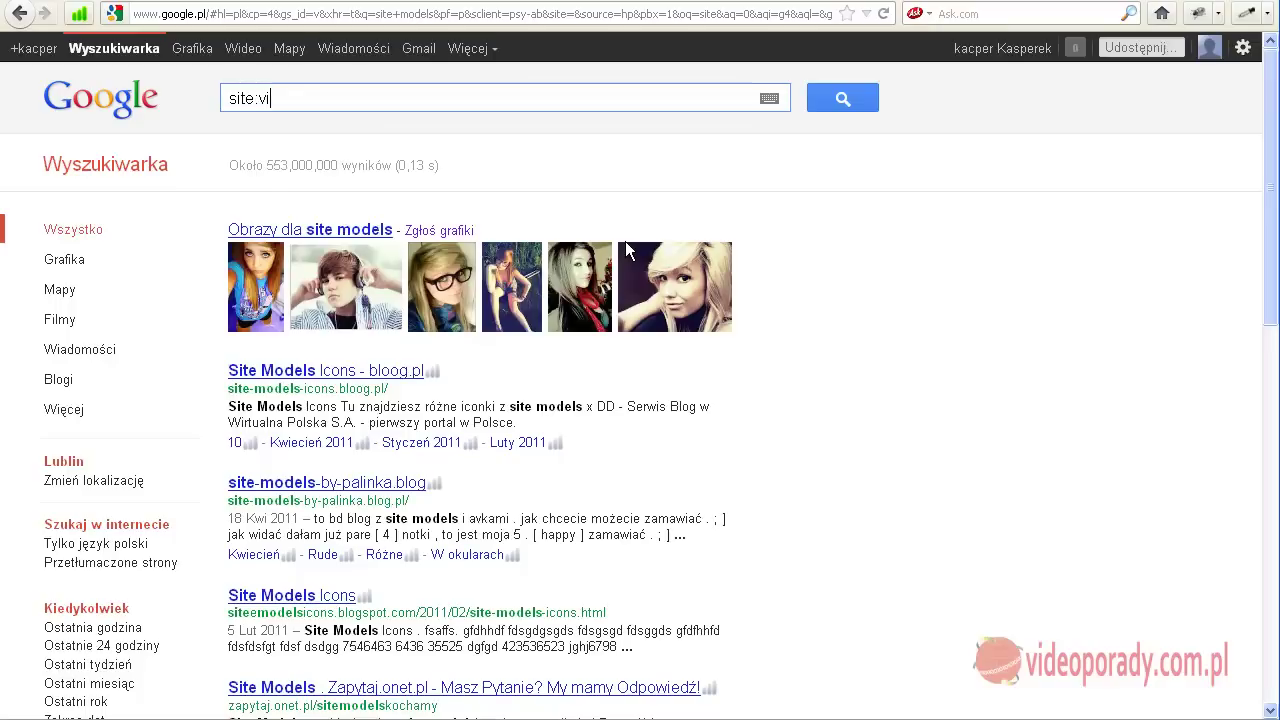
text(deoporady.com.pl)
key(Return)
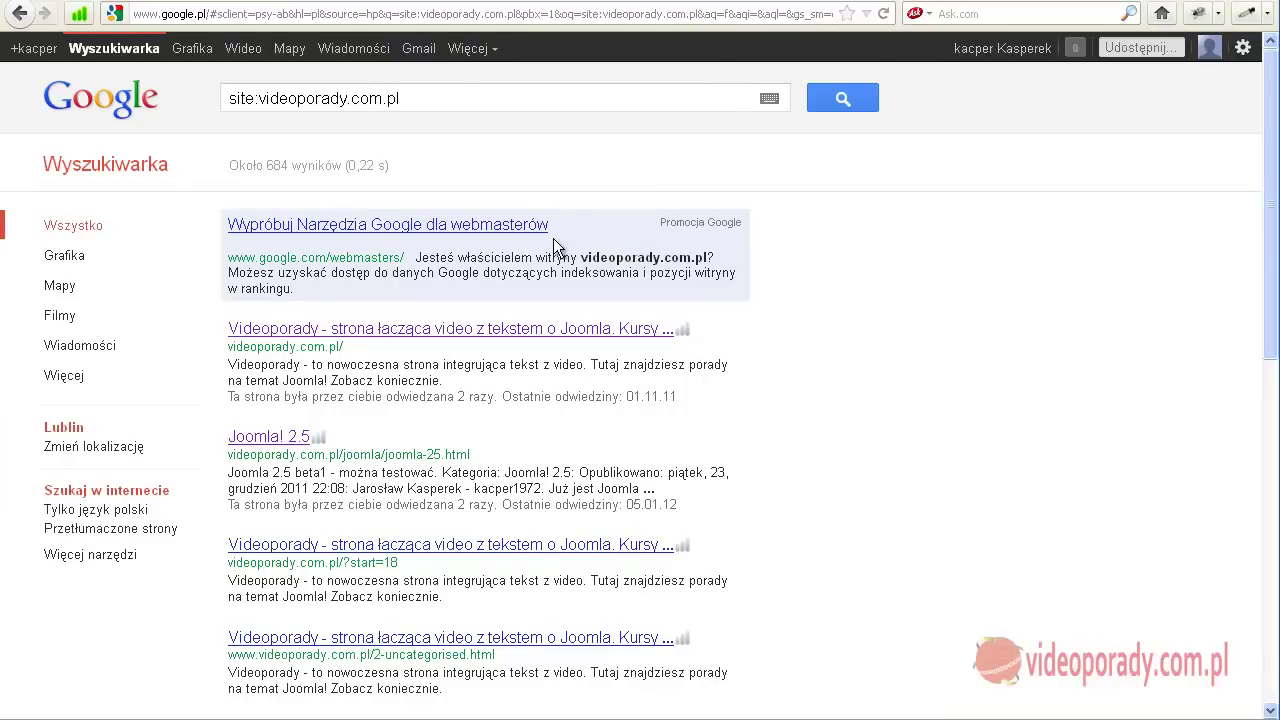
scroll(553, 240, down, 2)
scroll(553, 243, up, 2)
Highlight and examine the first result's description snippet.
drag(1268, 130, 709, 280)
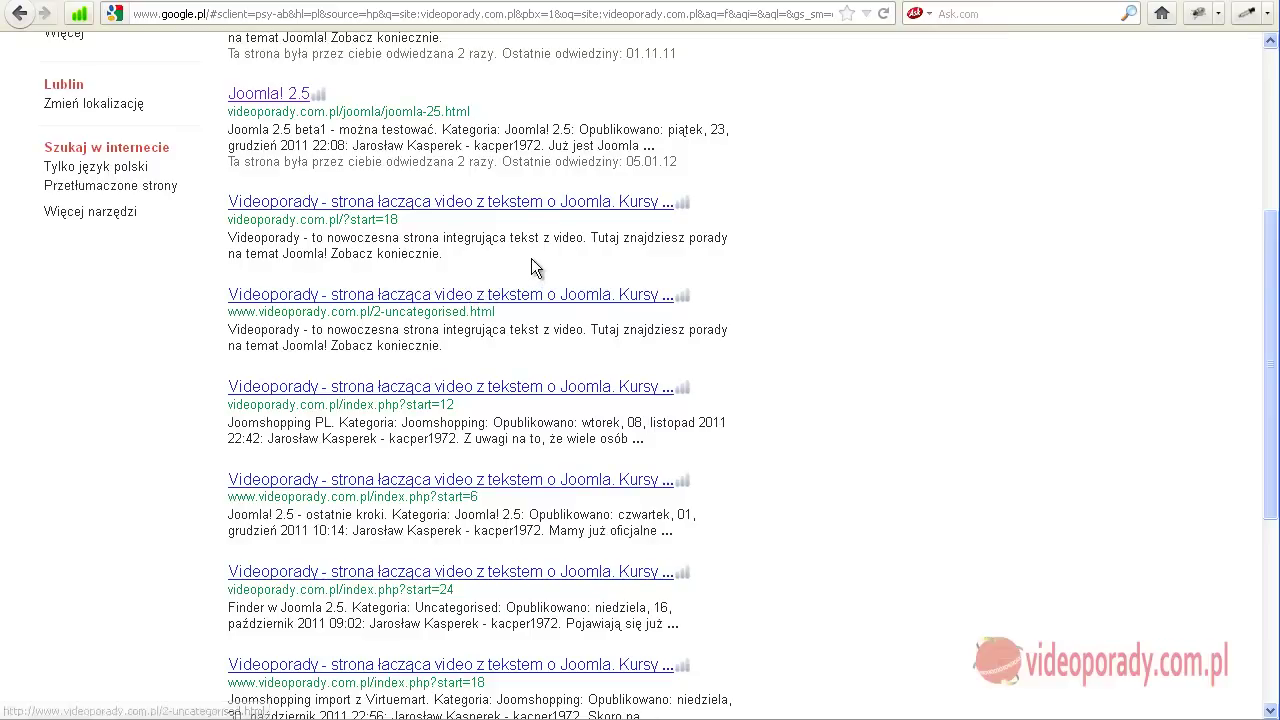
scroll(500, 183, up, 4)
scroll(500, 192, down, 10)
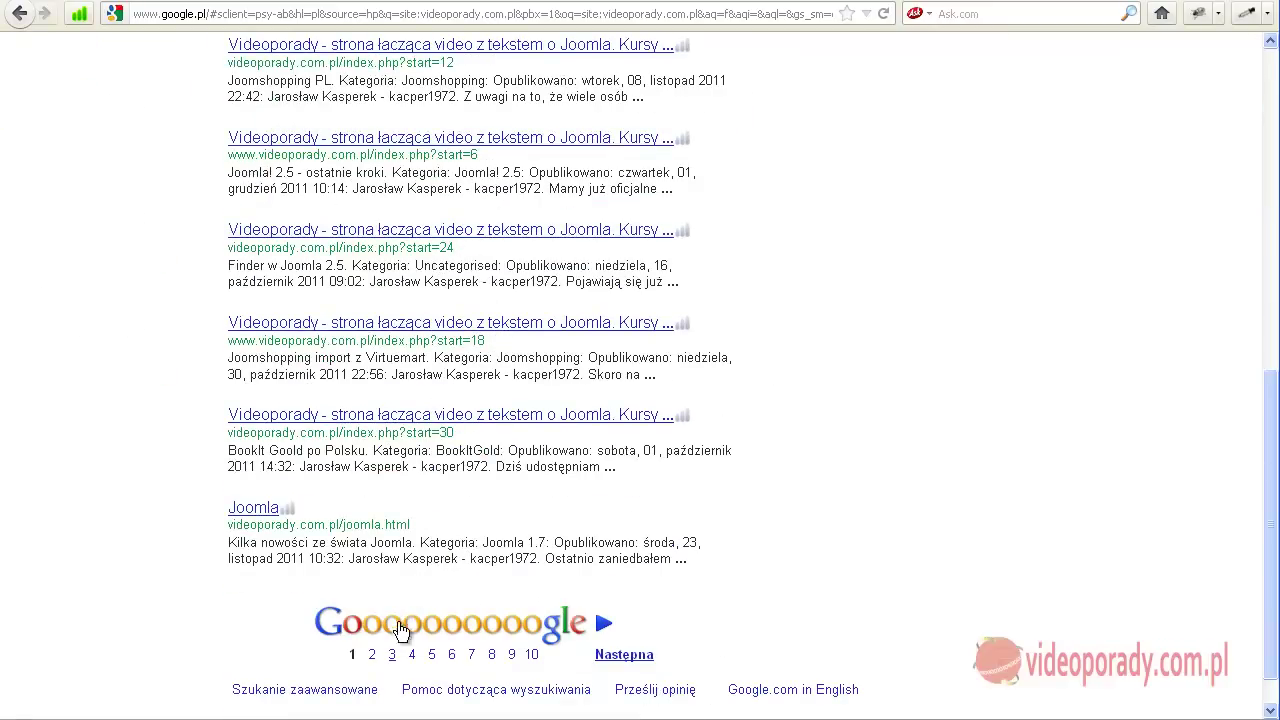
scroll(480, 613, up, 5)
scroll(480, 613, up, 2)
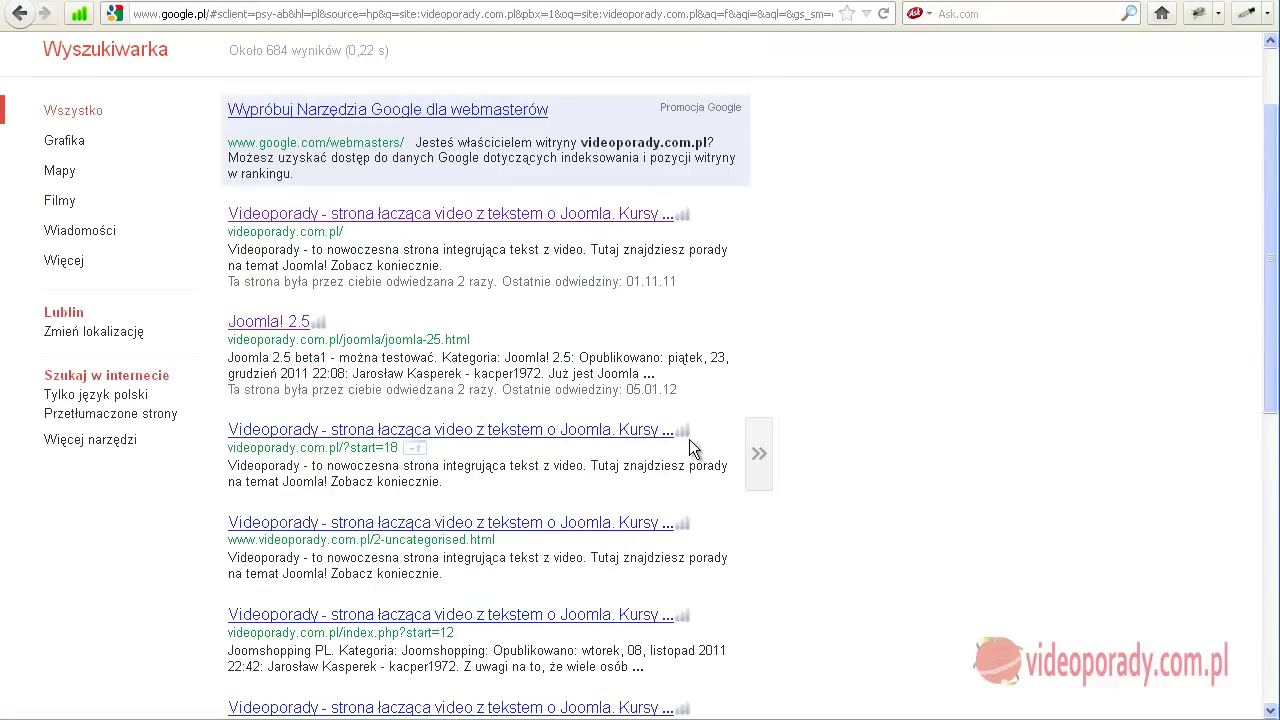
drag(229, 250, 441, 263)
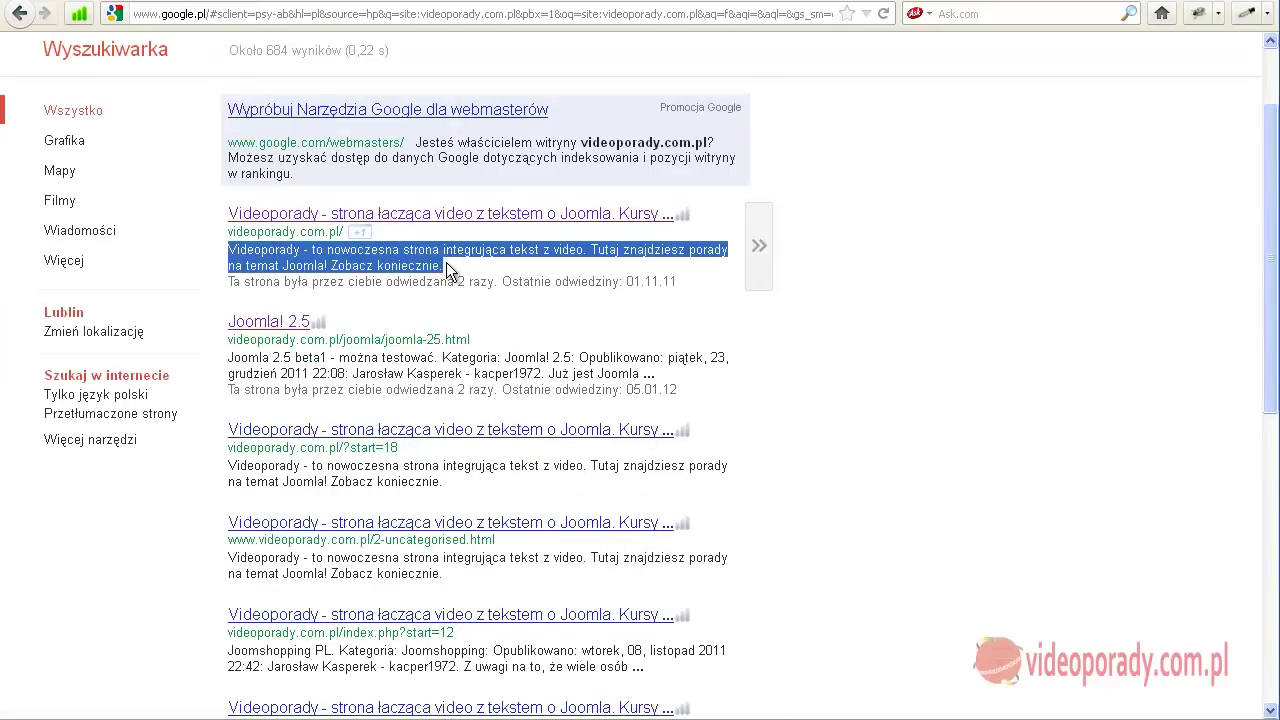
click(447, 262)
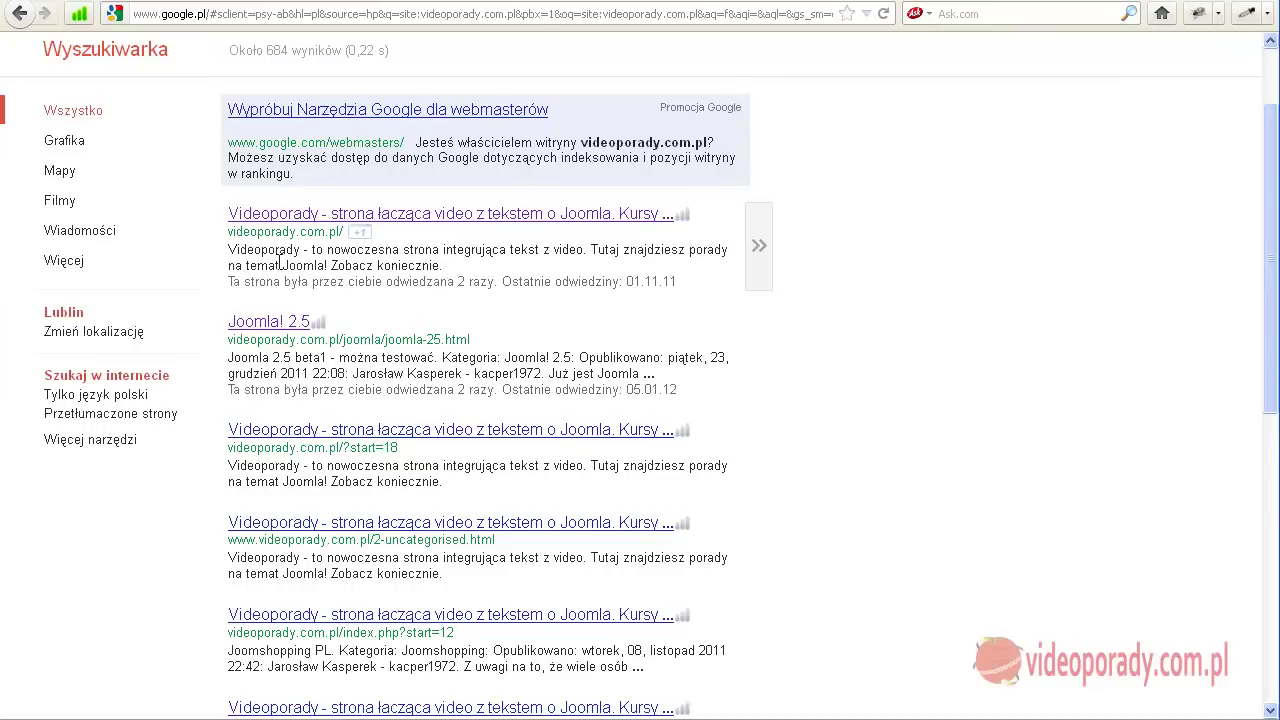
drag(229, 251, 428, 251)
click(447, 272)
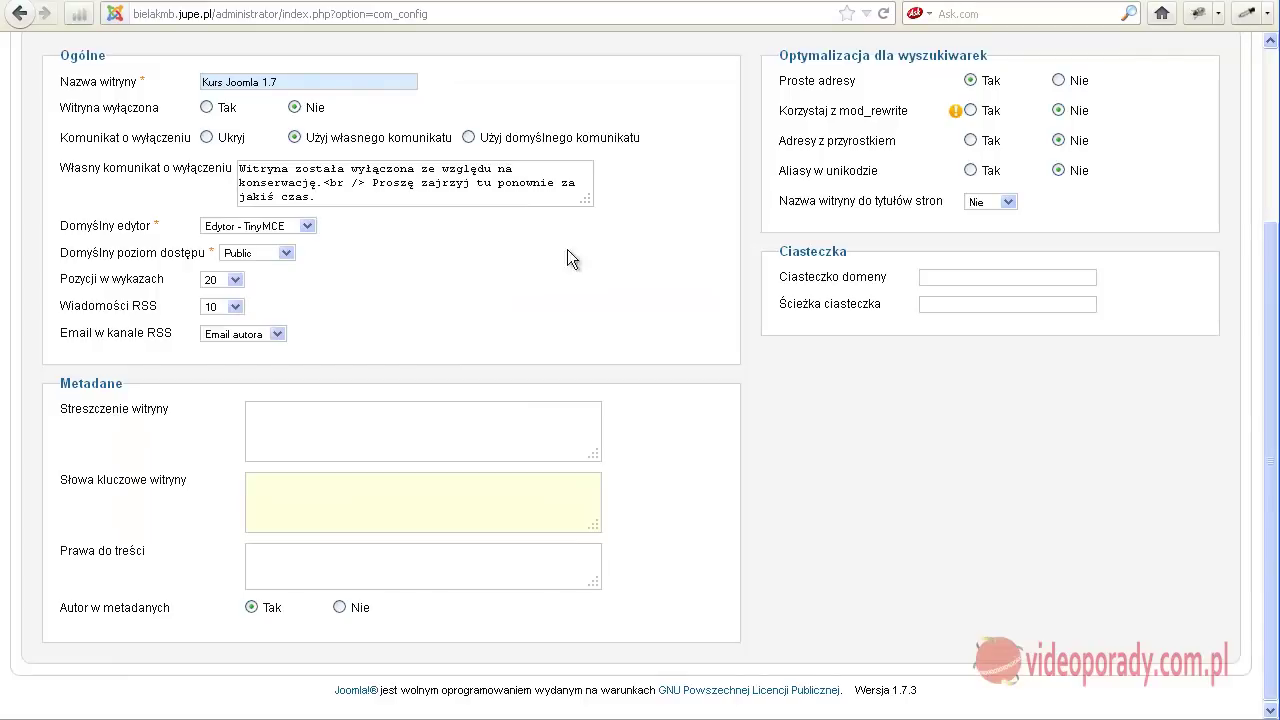
Enter 'Kurs Joomla - podstawowy' as the Streszczenie witryny meta description.
mouse_move(98, 418)
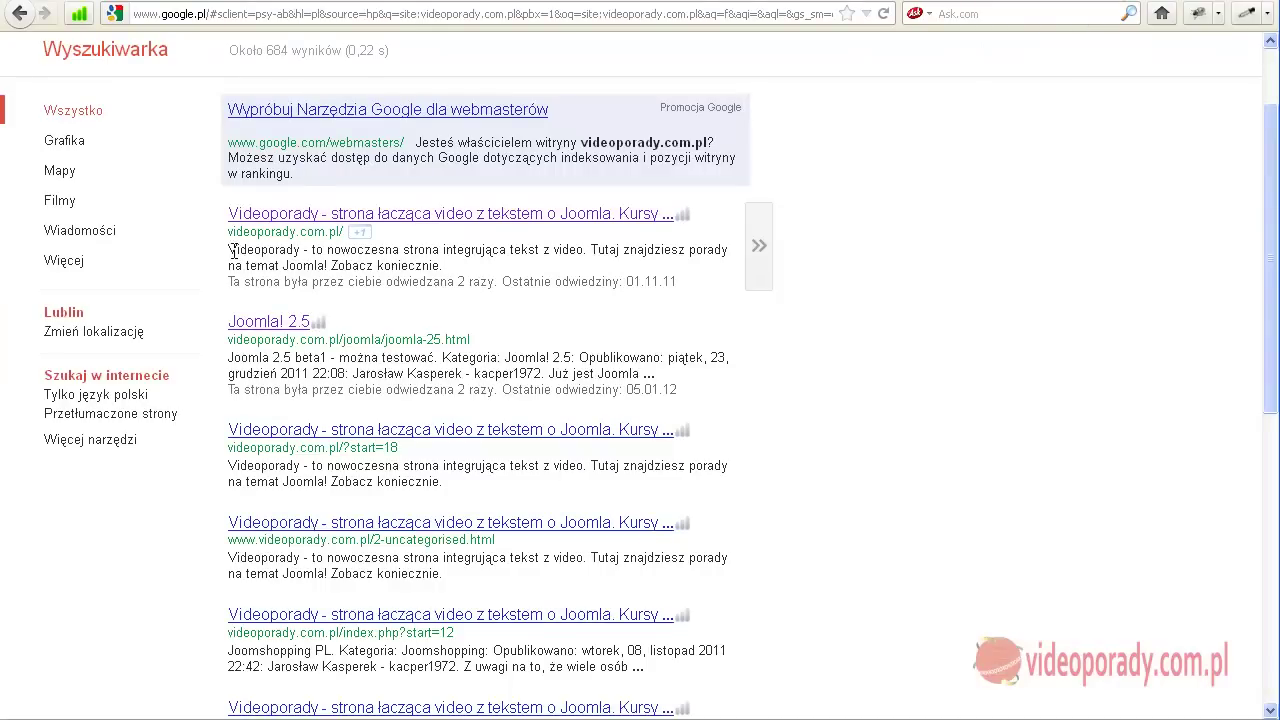
drag(229, 250, 466, 270)
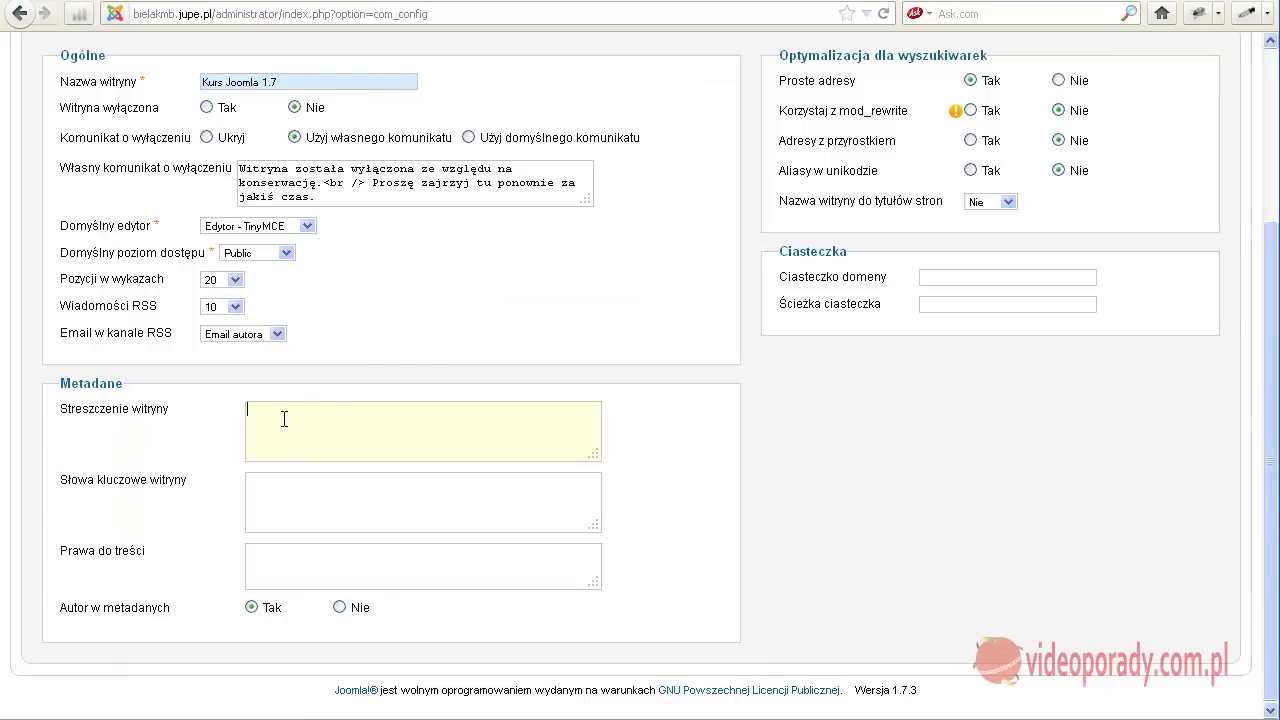
text(Kurs Joomla)
text(podstawowy)
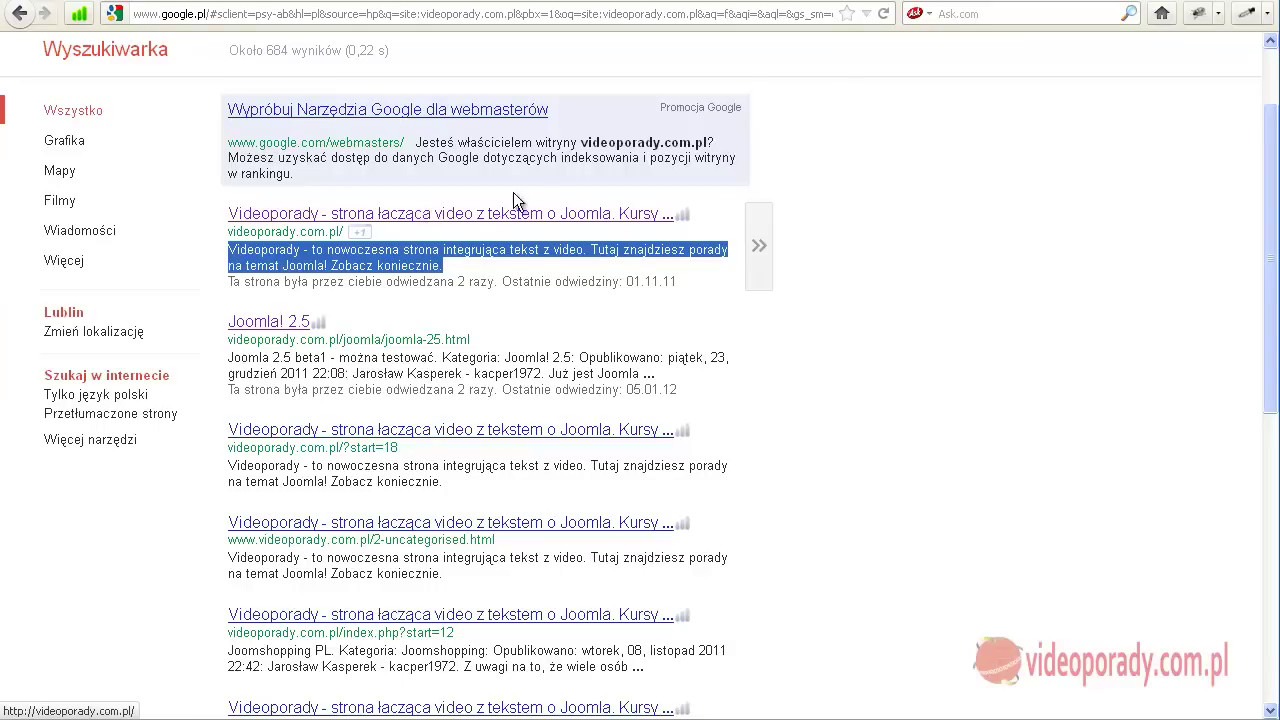
Study the Joomla 2.5 result's description and browse to page 4 of Google results.
drag(350, 373, 240, 358)
drag(652, 373, 228, 358)
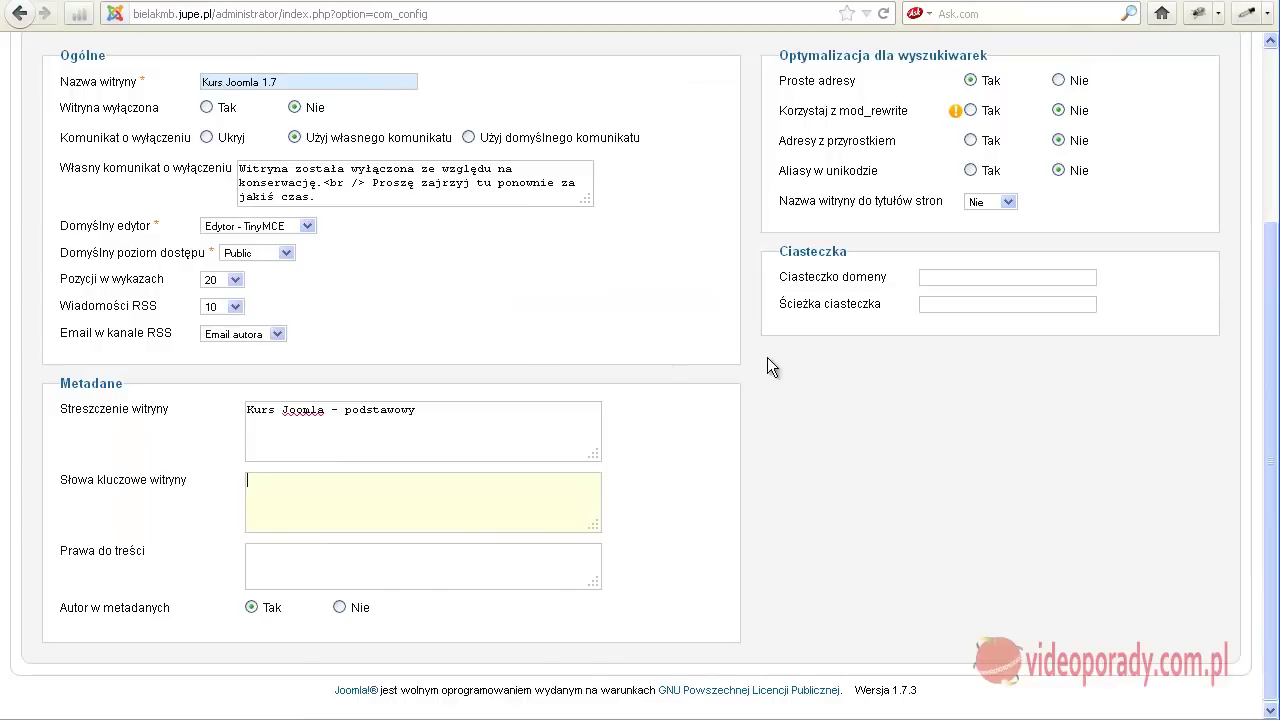
scroll(768, 357, up, 4)
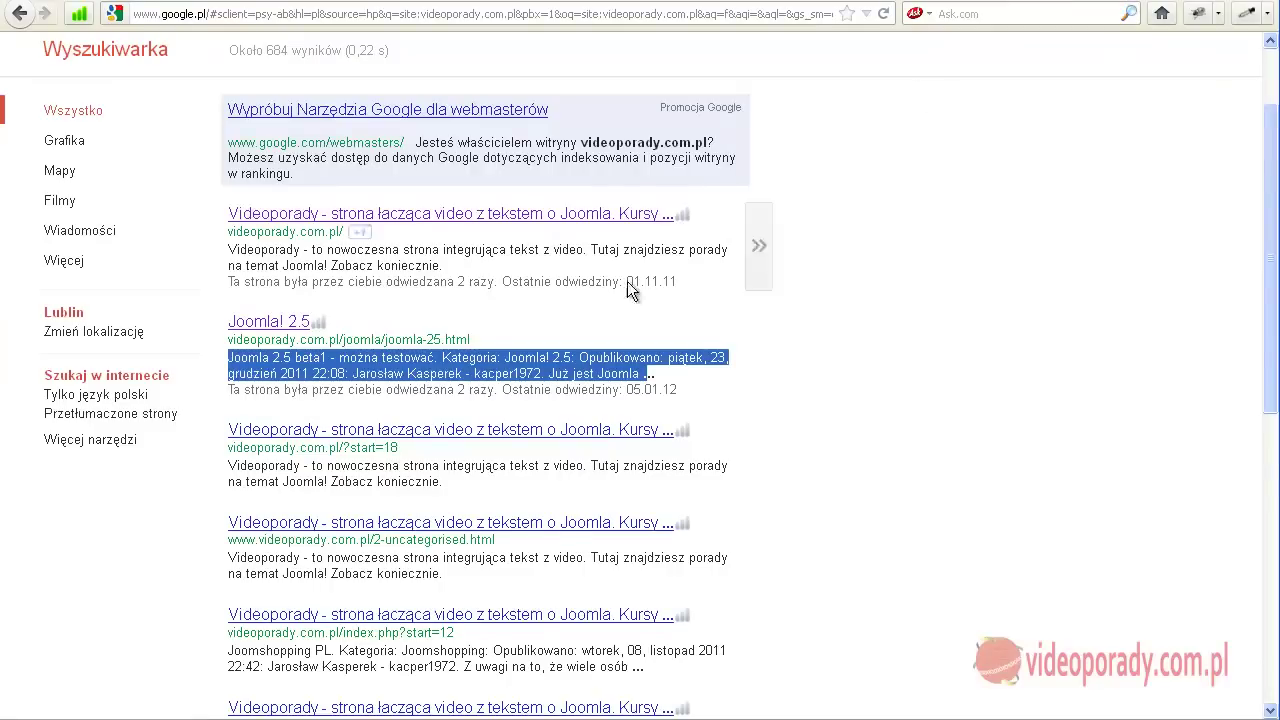
scroll(484, 464, down, 10)
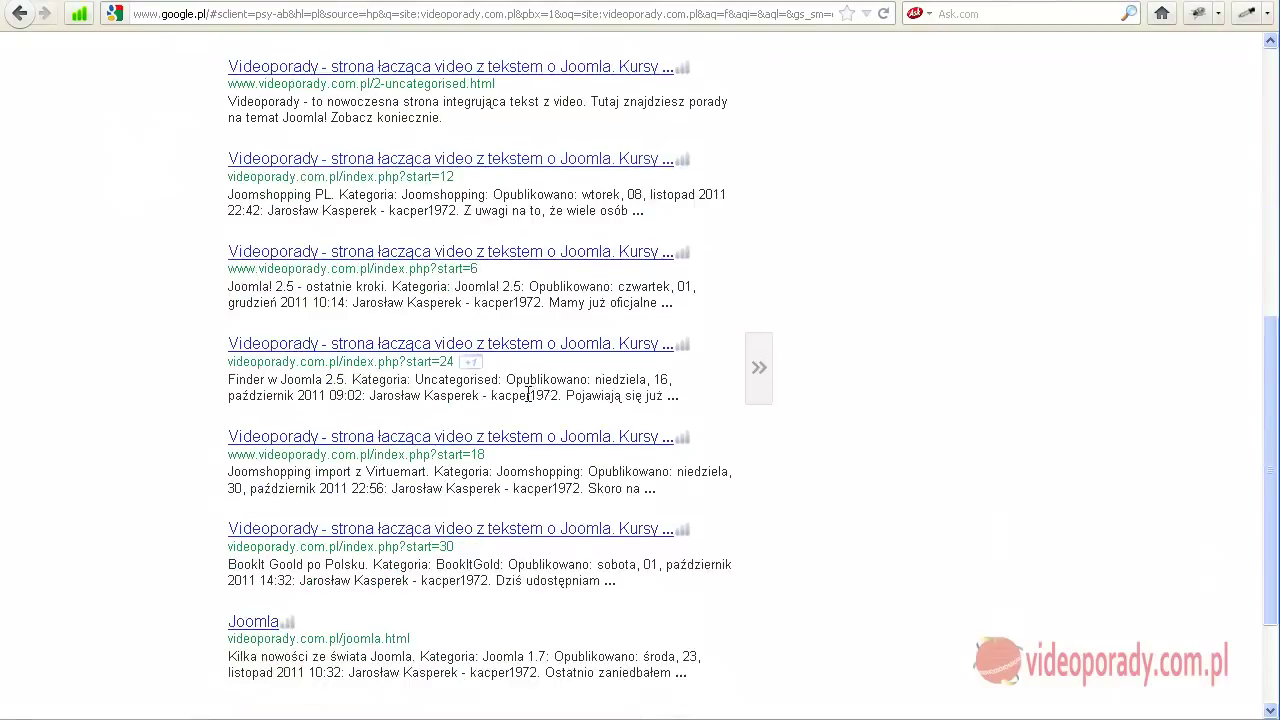
click(412, 606)
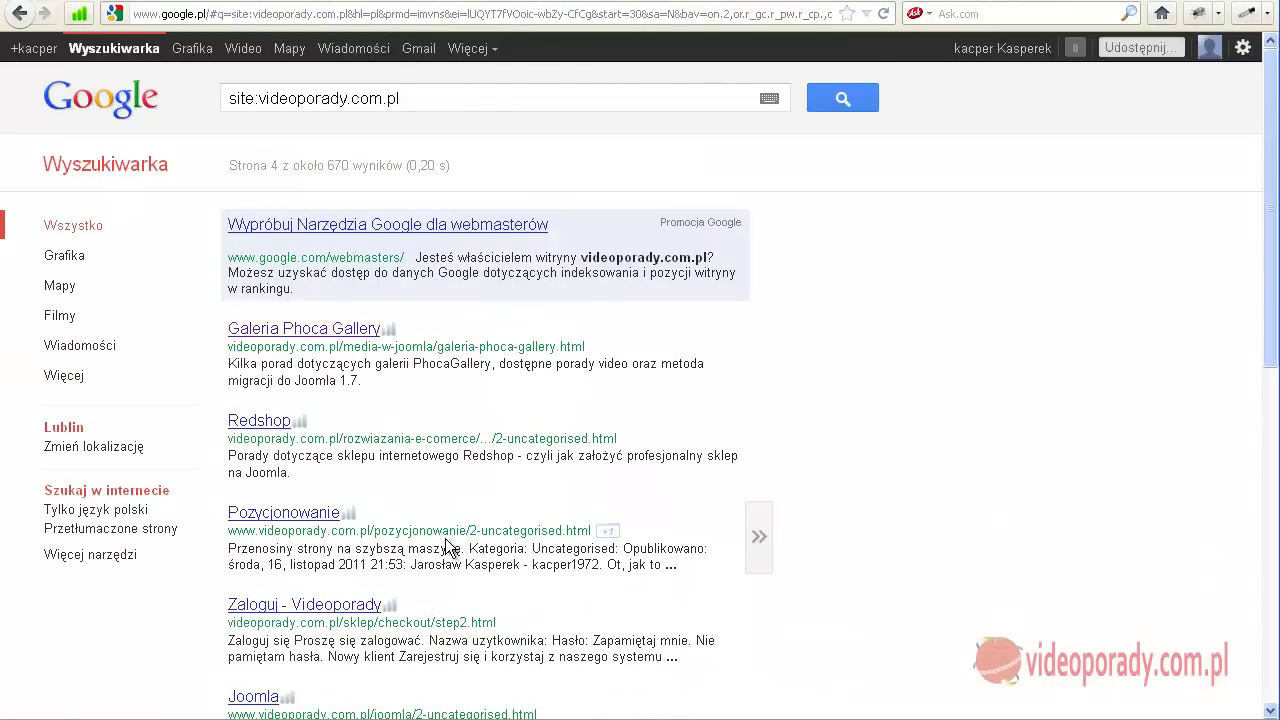
scroll(534, 434, down, 2)
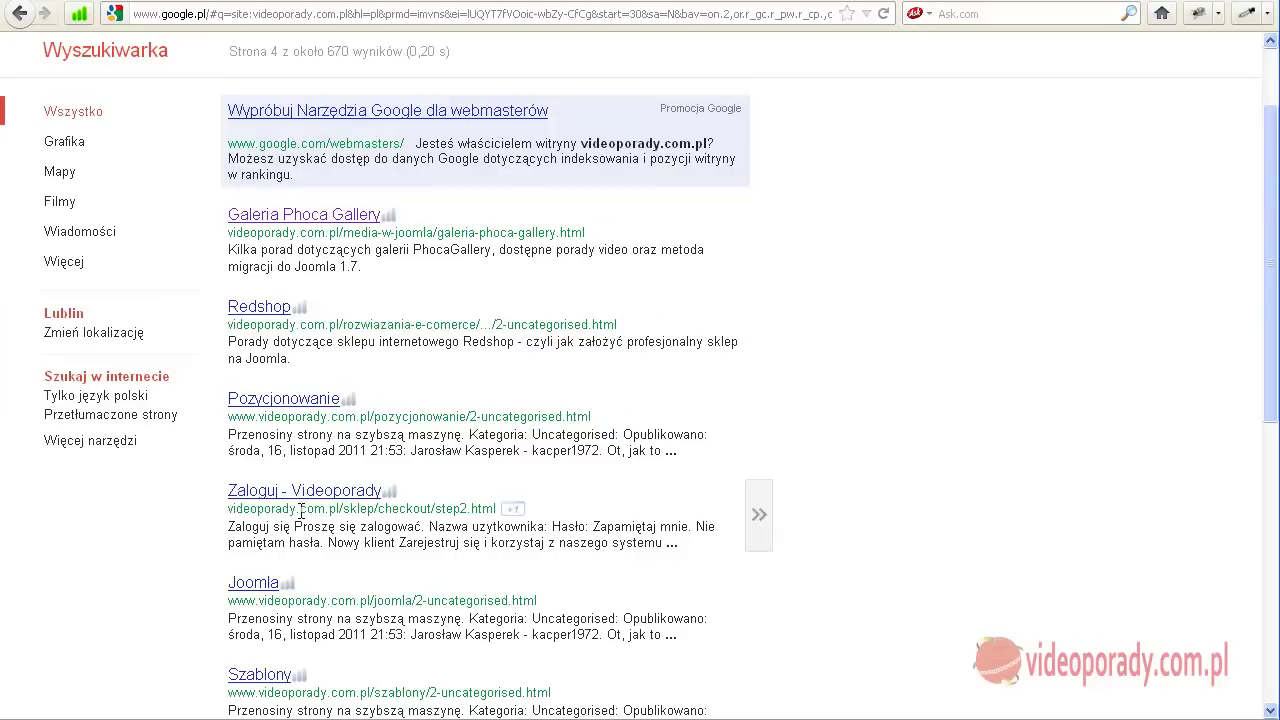
scroll(303, 510, down, 6)
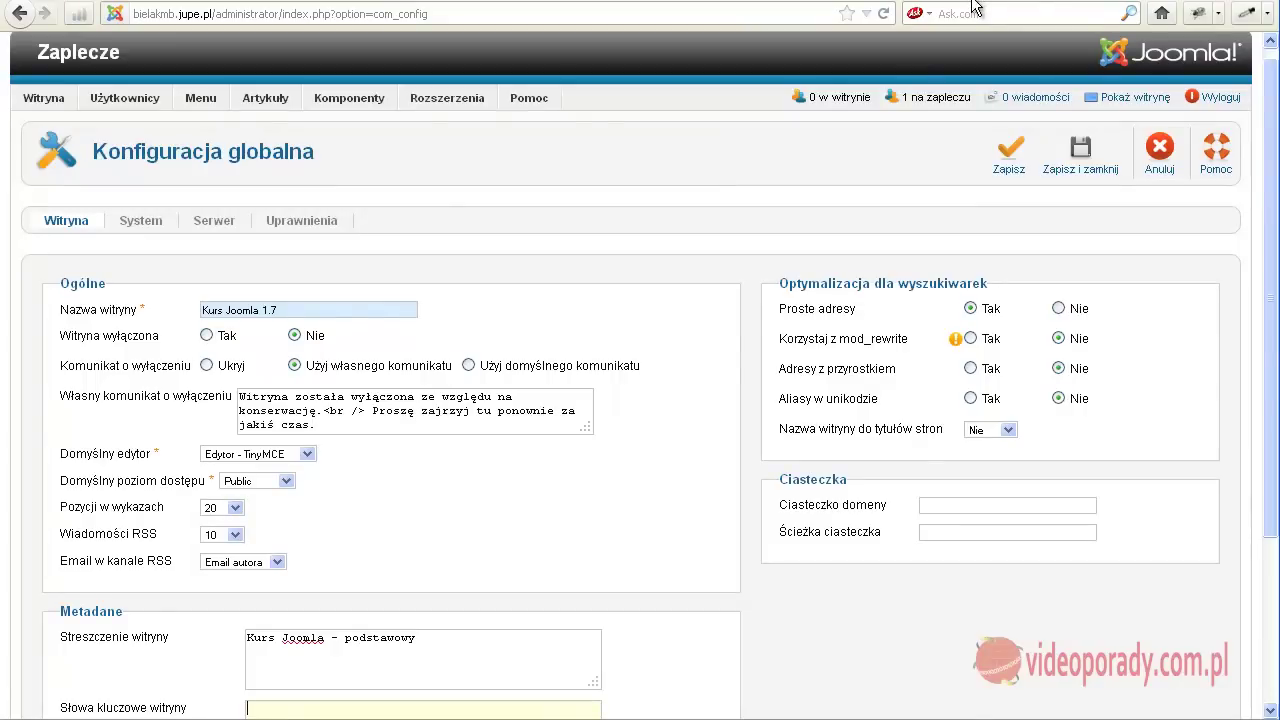
Set Adresy z przyrostkiem, Aliasy w unikodzie and Korzystaj z mod_rewrite to Tak.
mouse_move(845, 310)
mouse_move(903, 366)
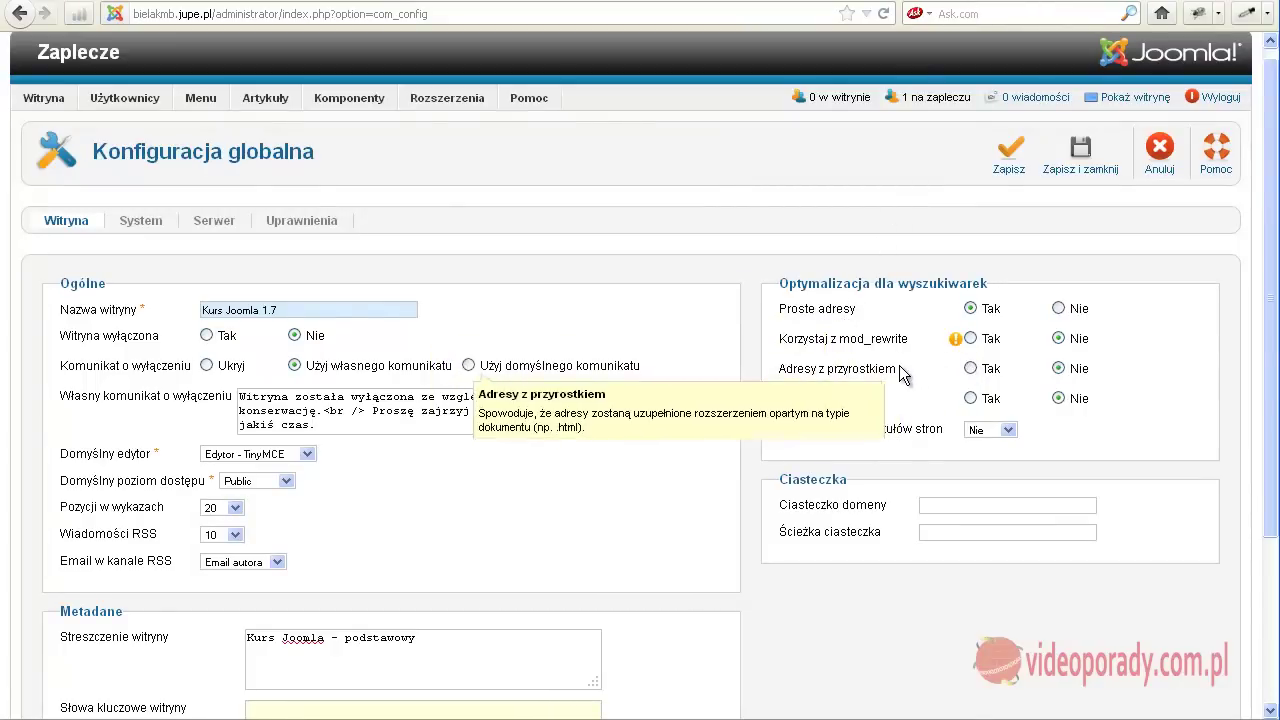
click(970, 368)
click(970, 398)
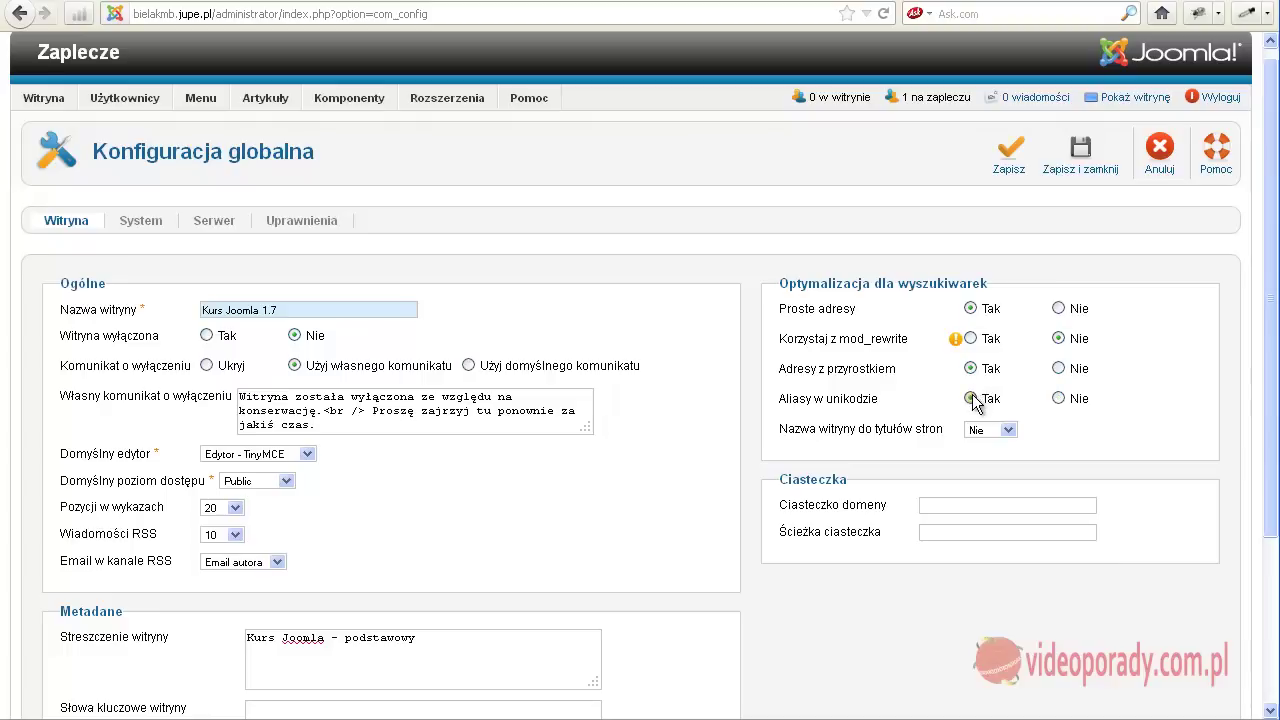
click(970, 339)
click(1139, 100)
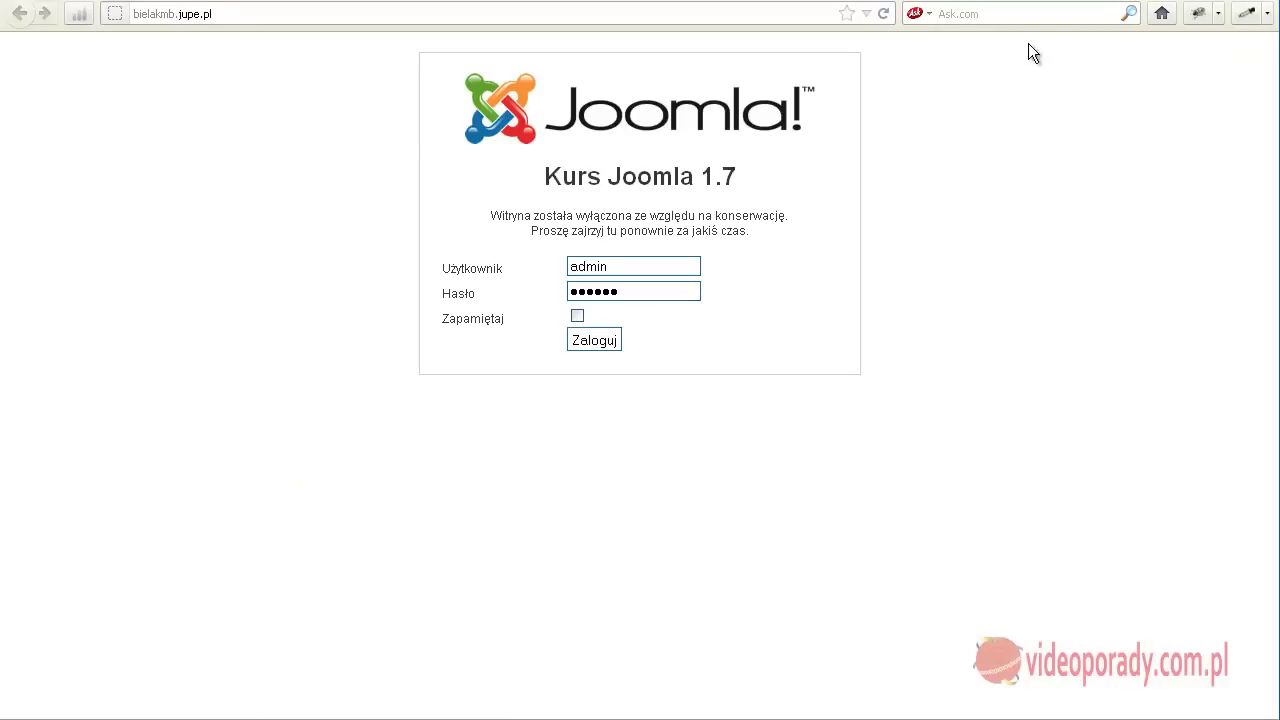
click(883, 14)
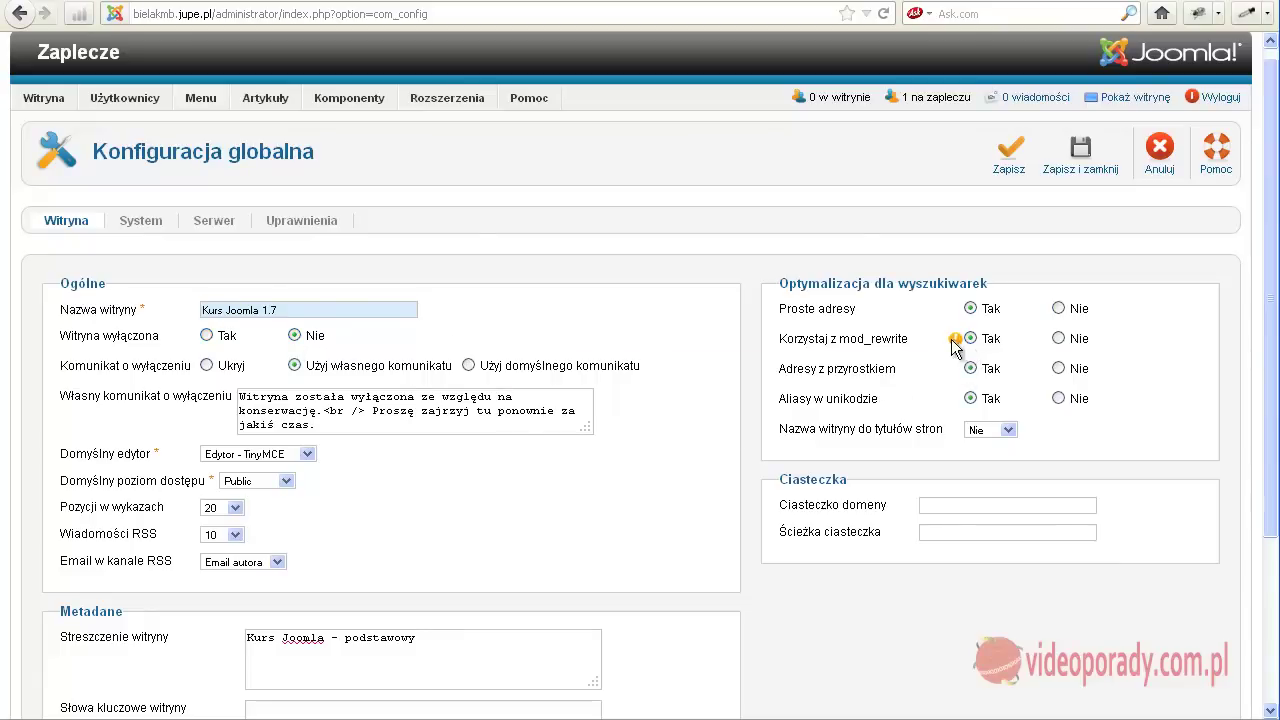
Open the public_html listing in DirectAdmin and locate htaccess.txt.
click(777, 2)
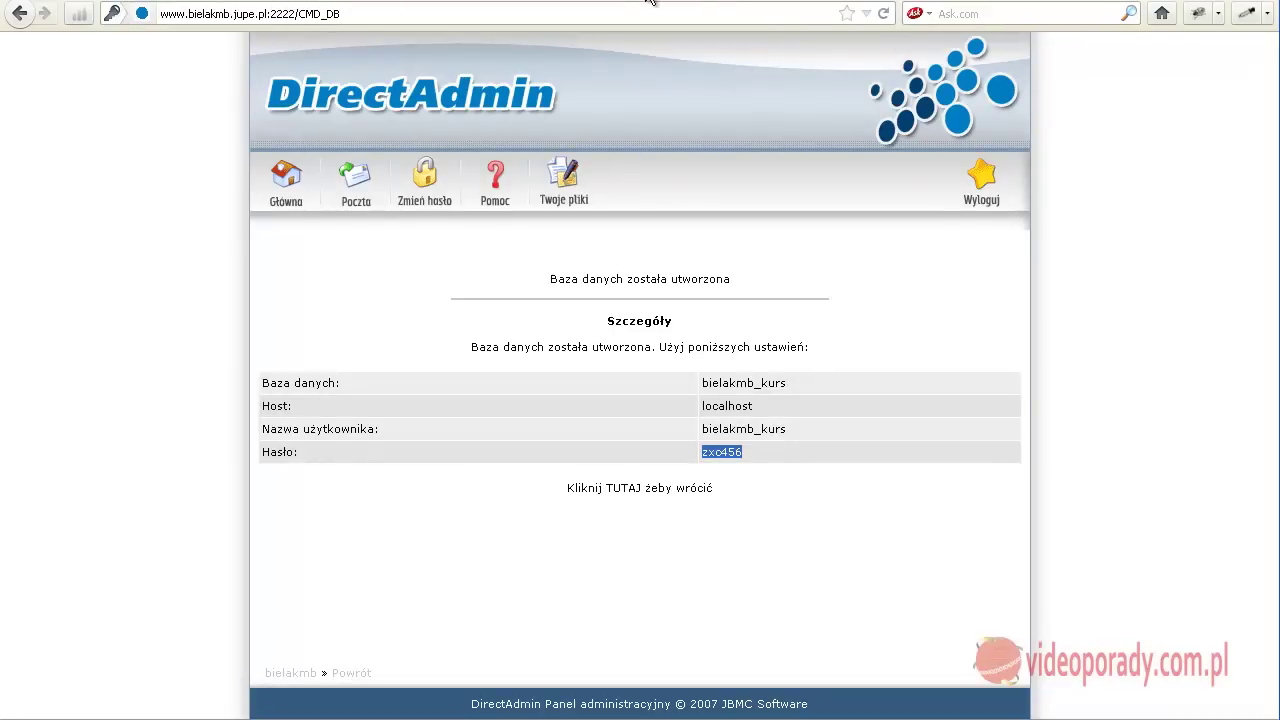
click(640, 3)
scroll(390, 425, down, 3)
scroll(379, 446, down, 6)
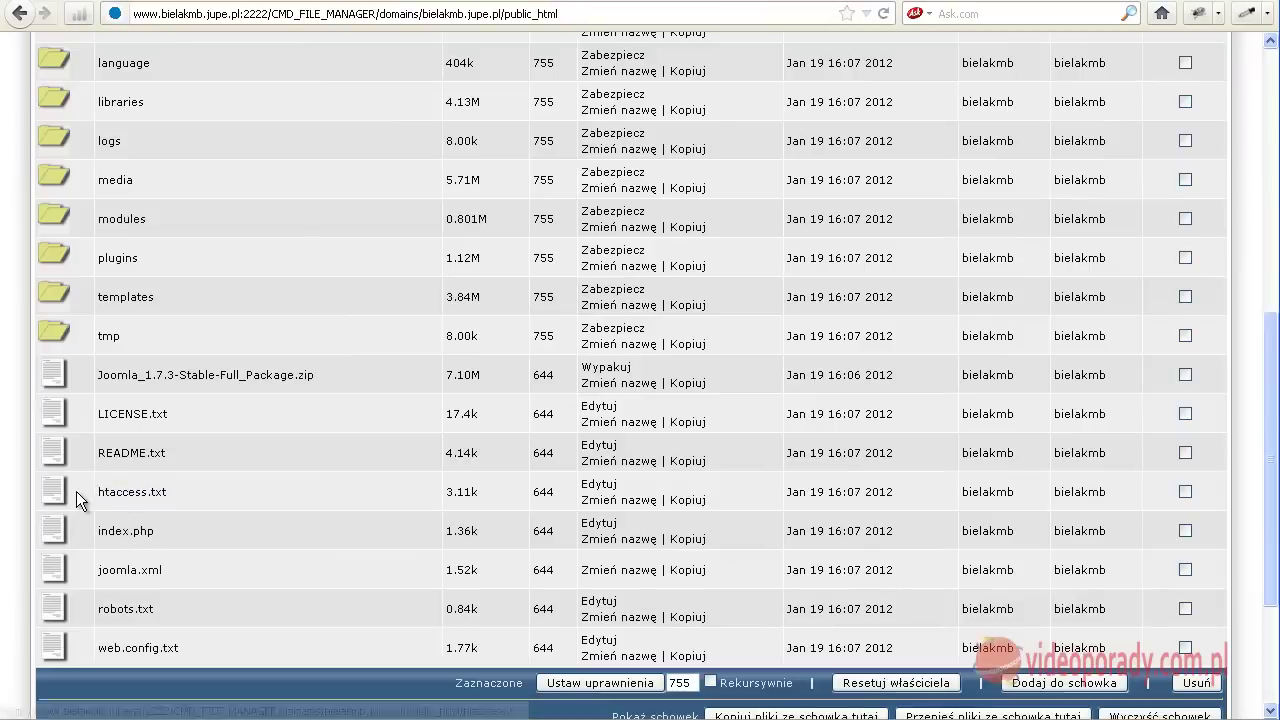
mouse_move(78, 491)
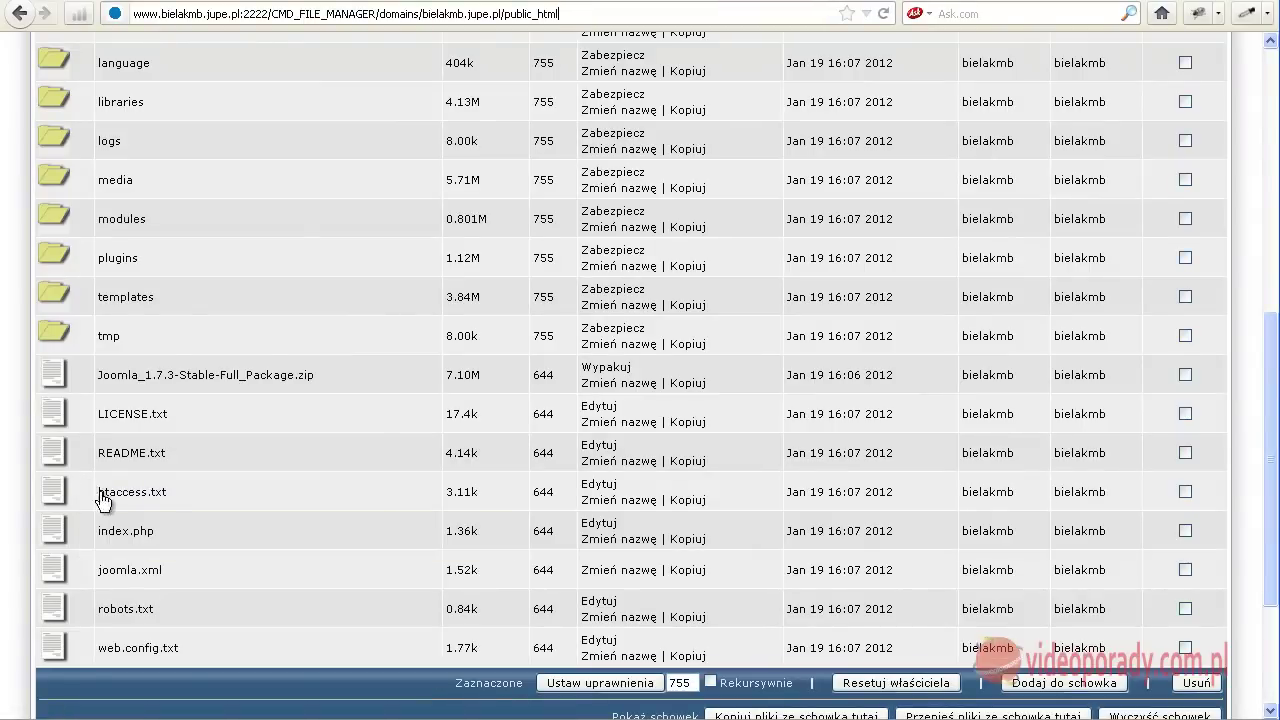
Rename htaccess.txt to .htaccess.
click(600, 500)
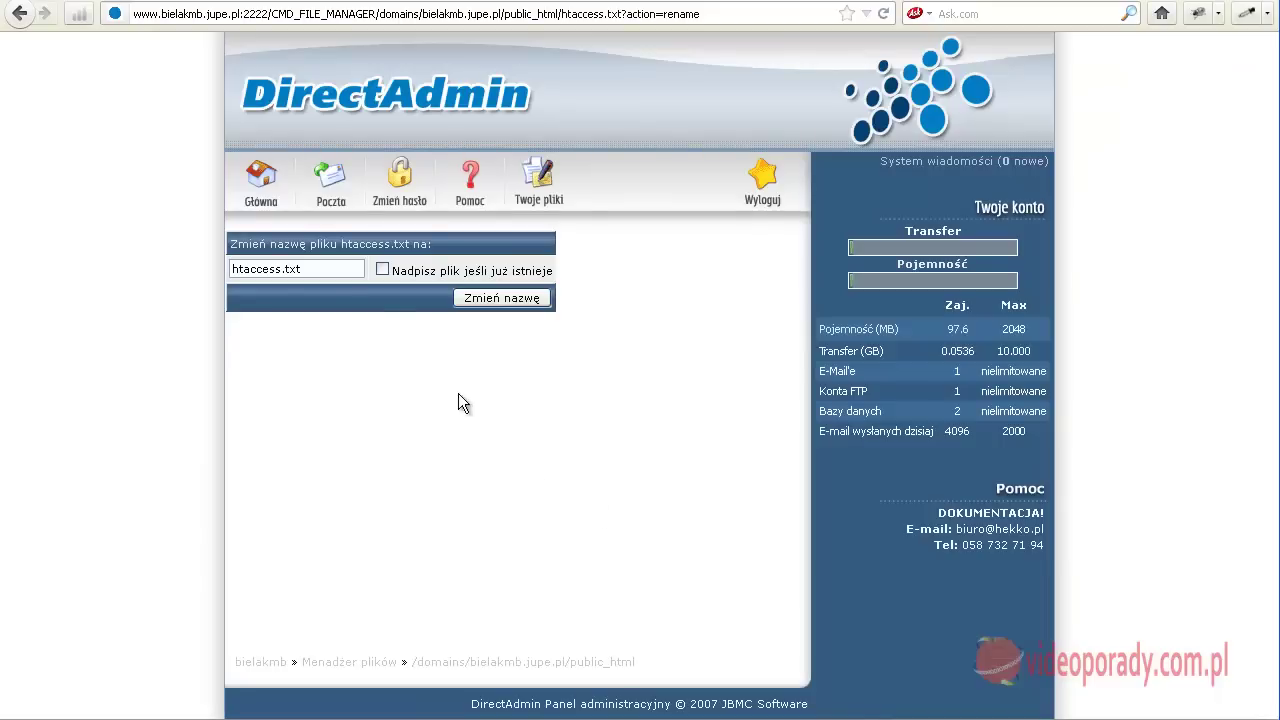
click(308, 270)
key(BackSpace)
key(BackSpace)
key(BackSpace)
key(BackSpace)
key(Left)
text(.)
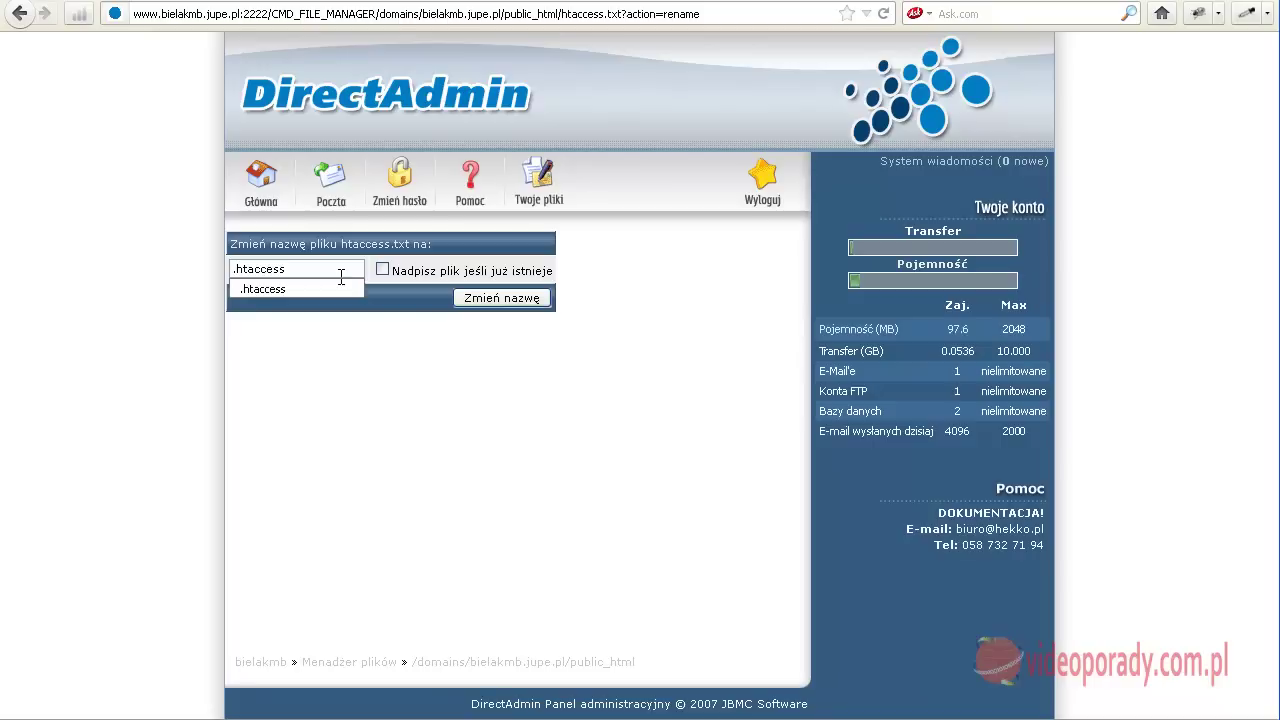
click(319, 285)
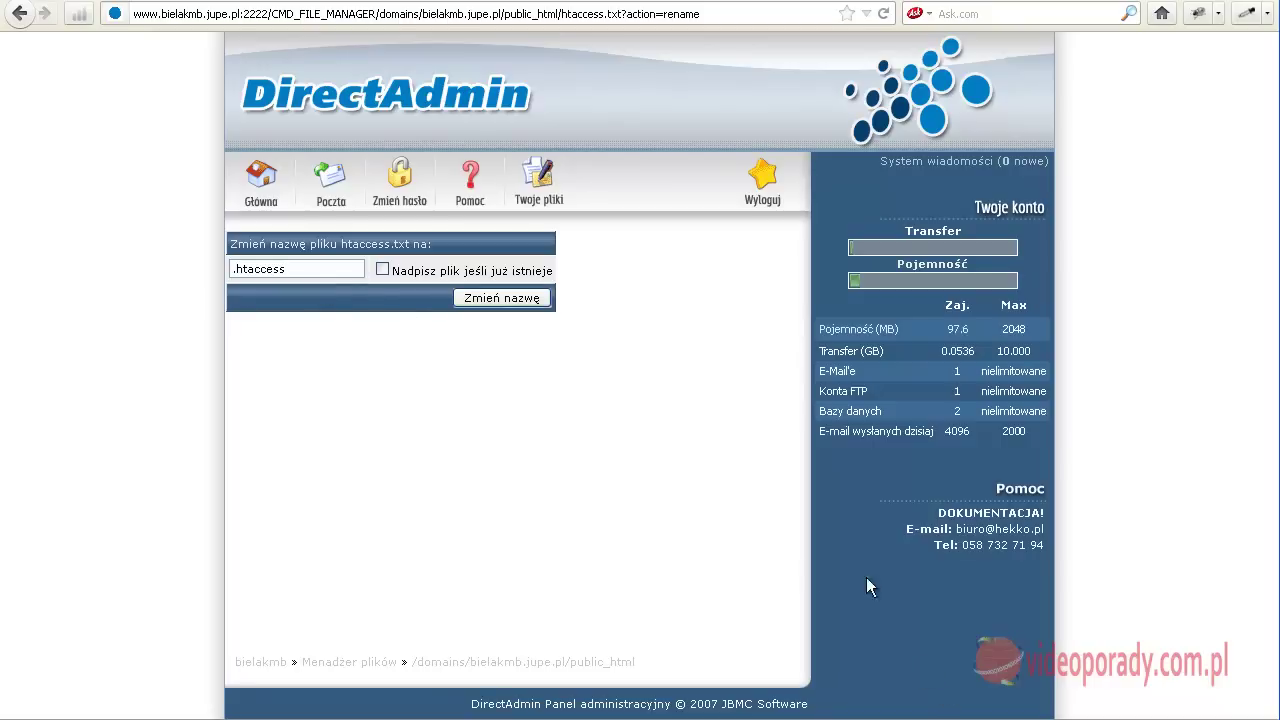
click(498, 297)
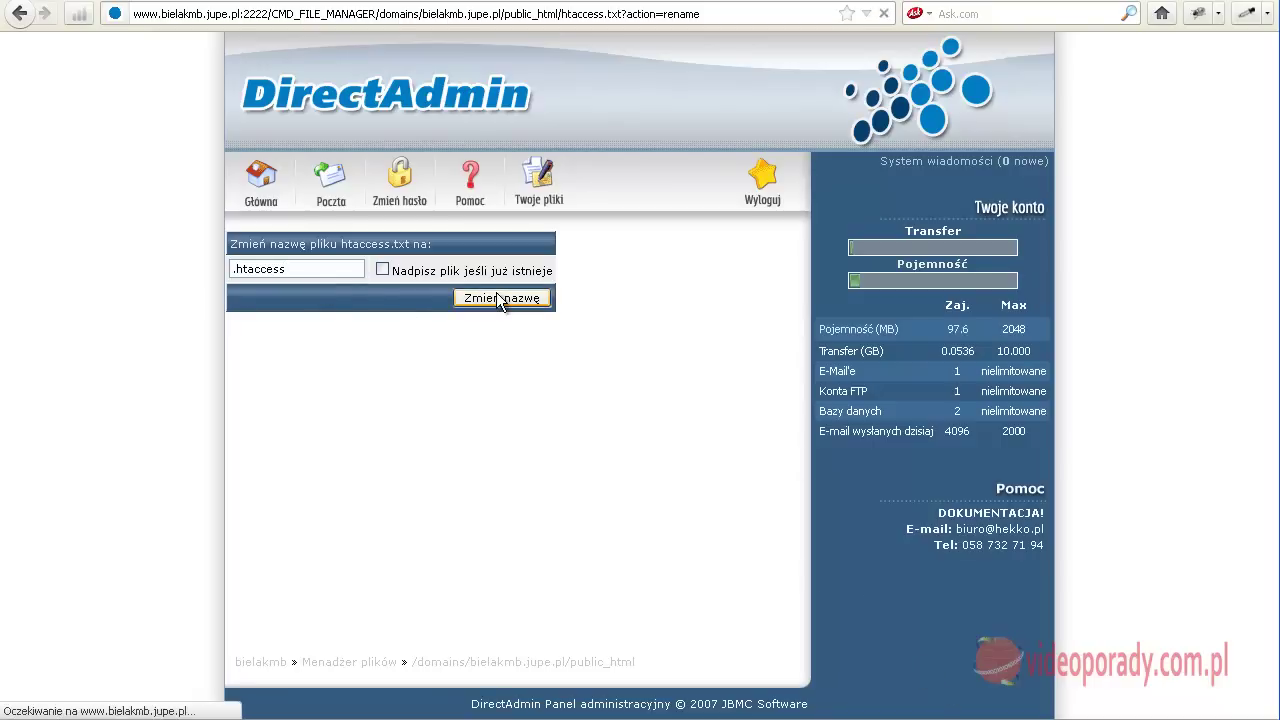
scroll(323, 487, down, 10)
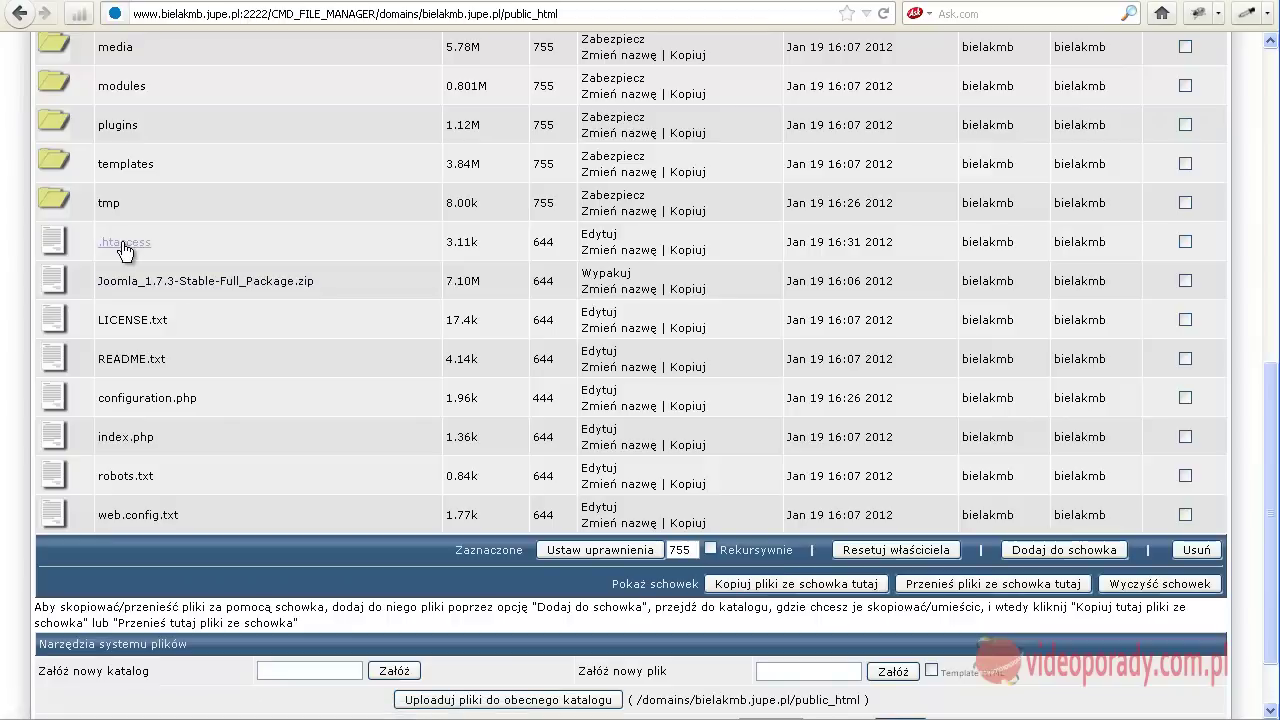
mouse_move(128, 249)
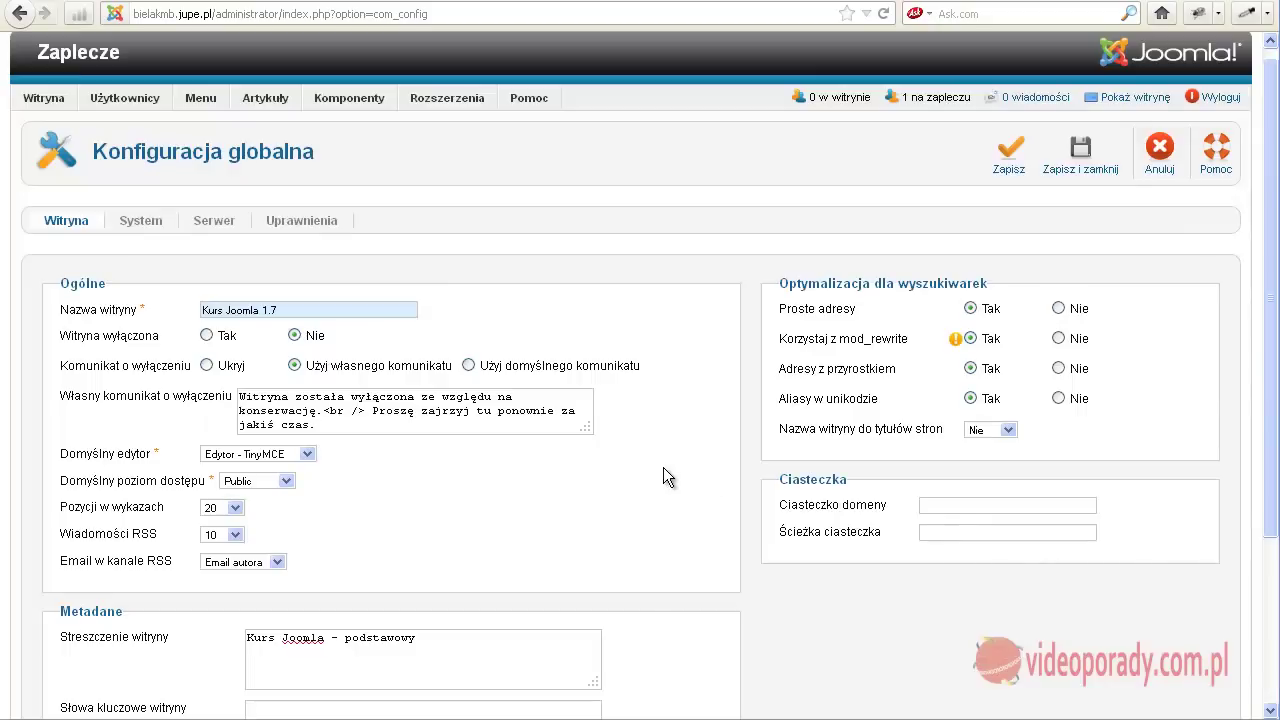
Inspect the Poczta sender address on the Serwer tab, then save and close the configuration.
click(133, 219)
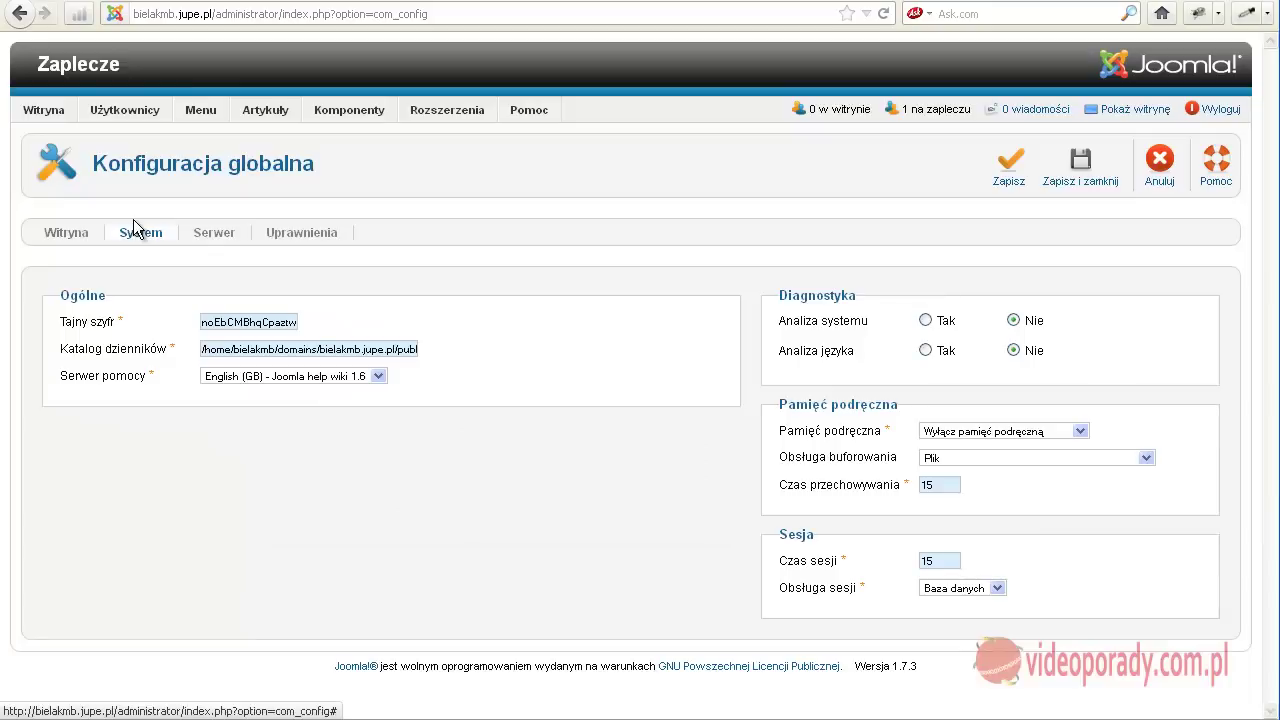
click(215, 234)
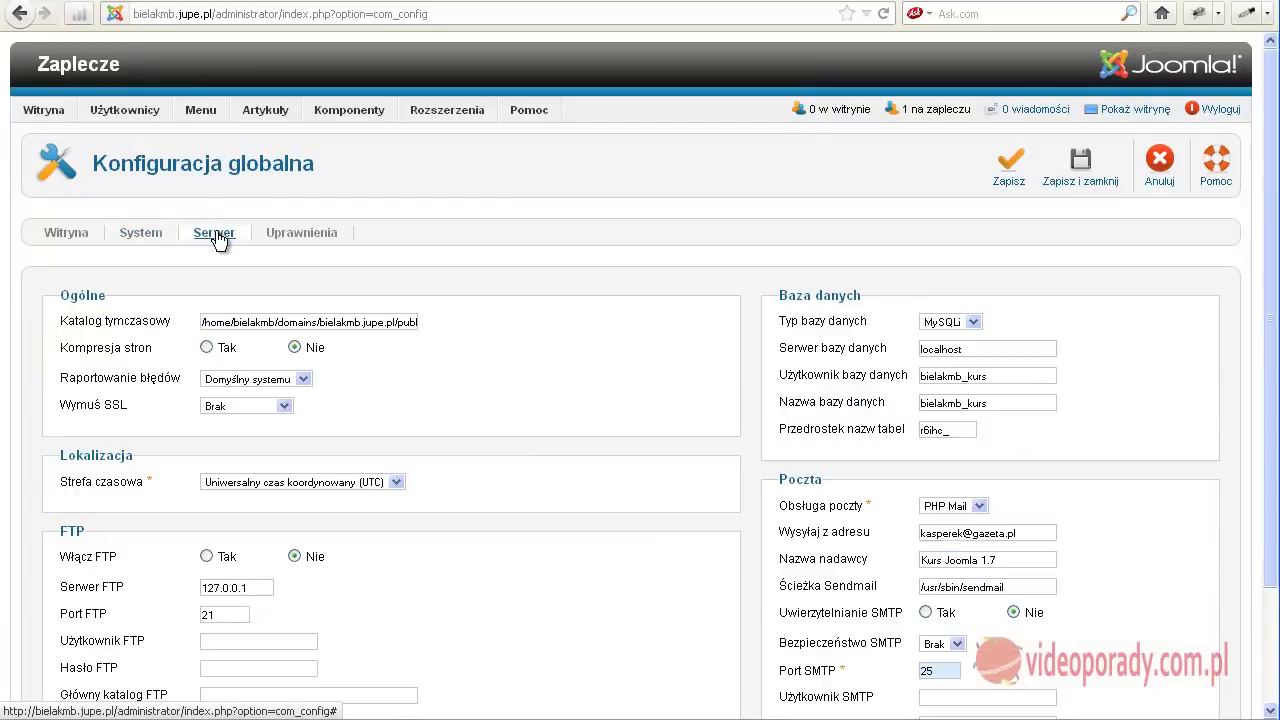
scroll(508, 318, down, 3)
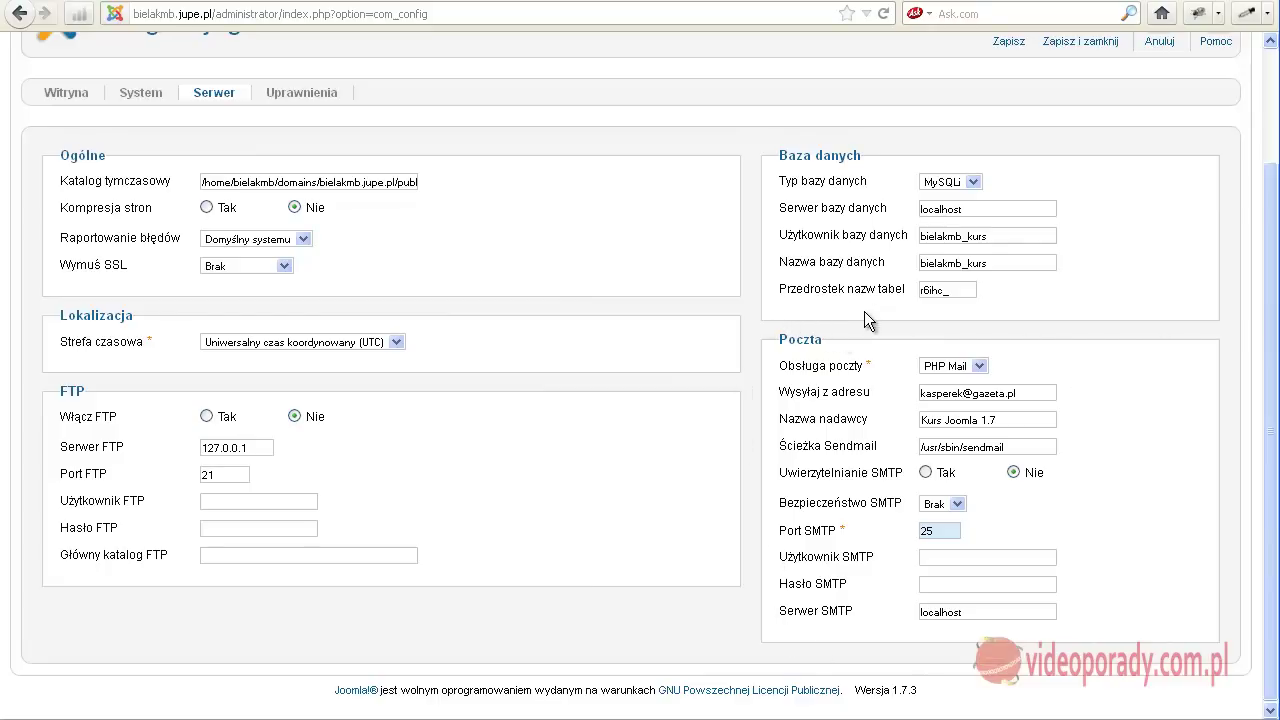
mouse_move(848, 398)
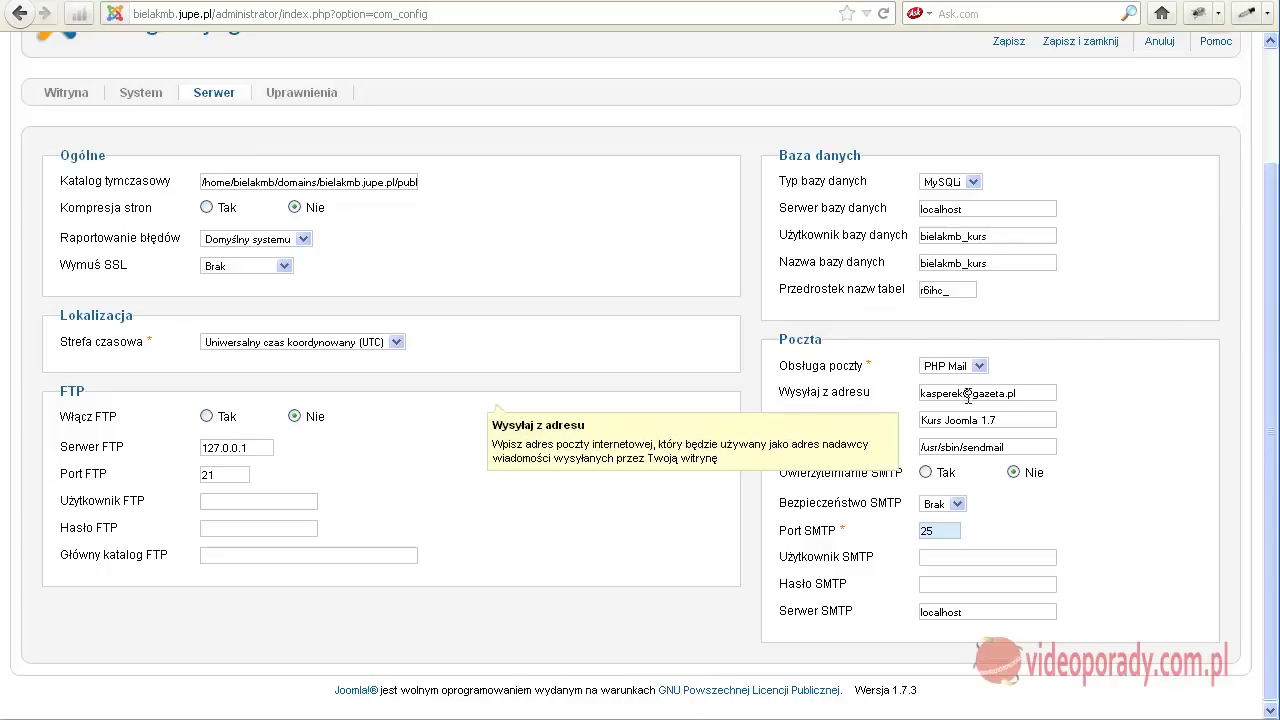
drag(1027, 391, 889, 391)
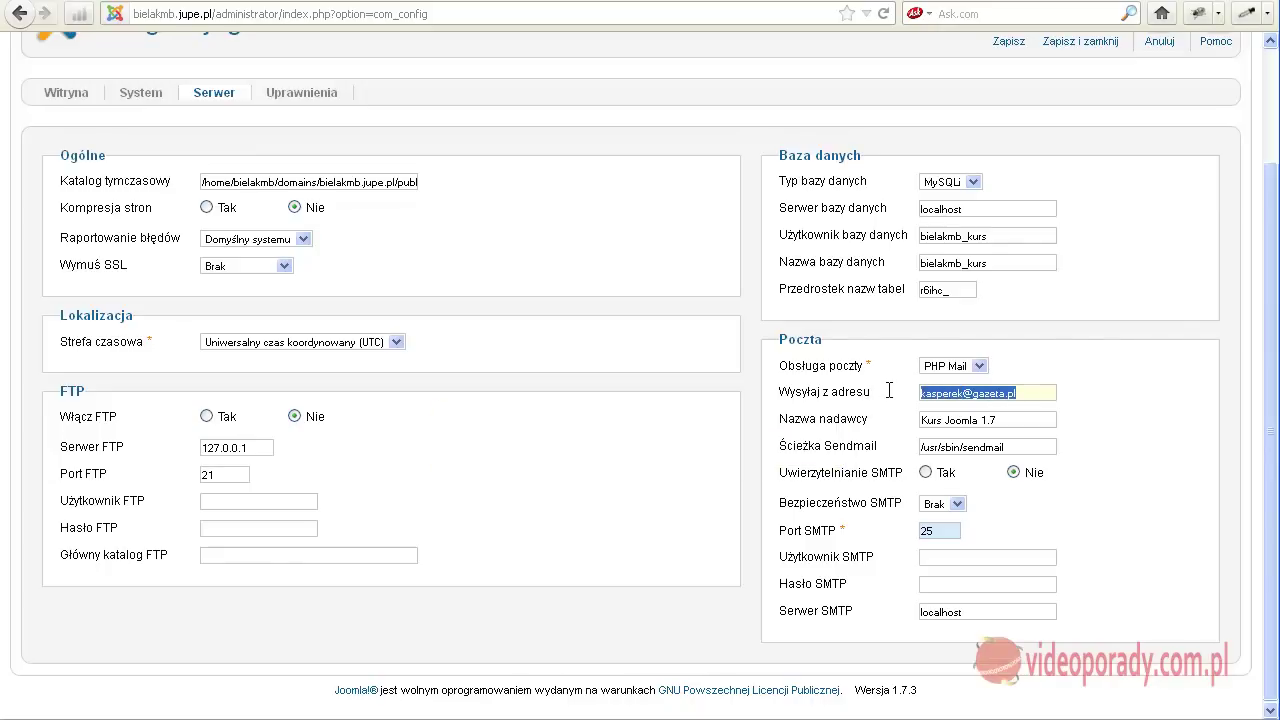
click(1010, 392)
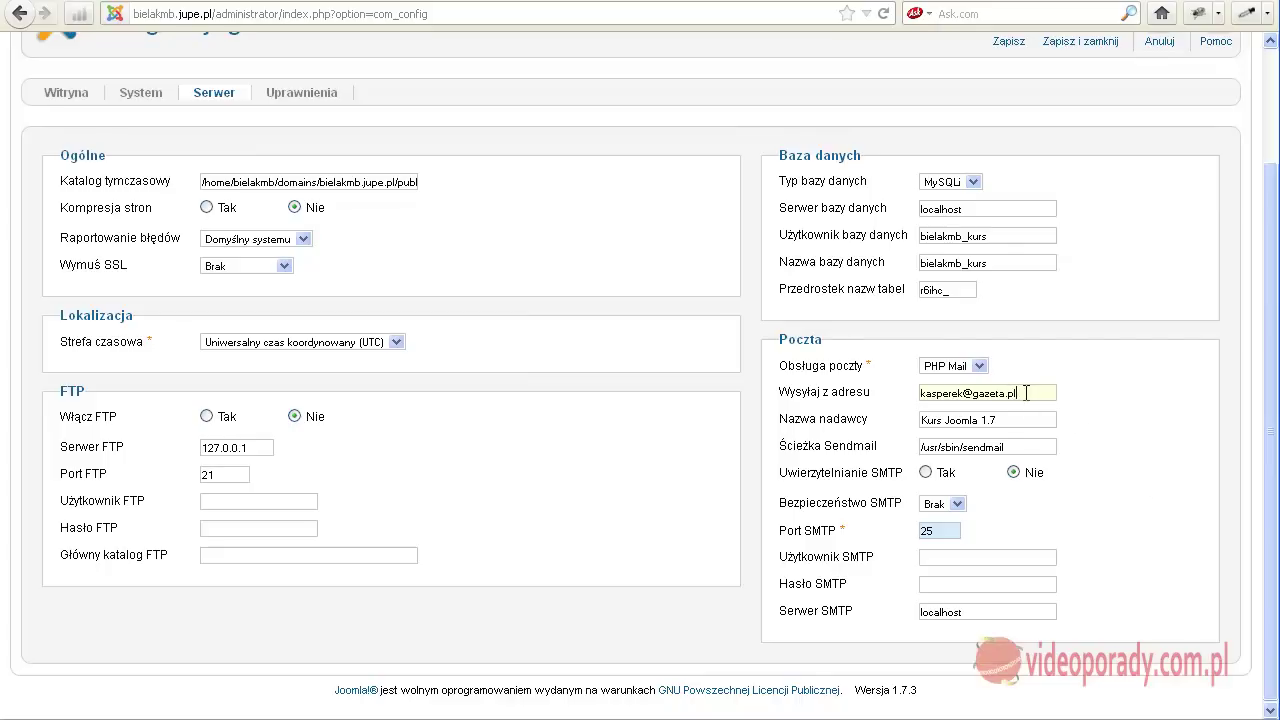
drag(1018, 393, 905, 393)
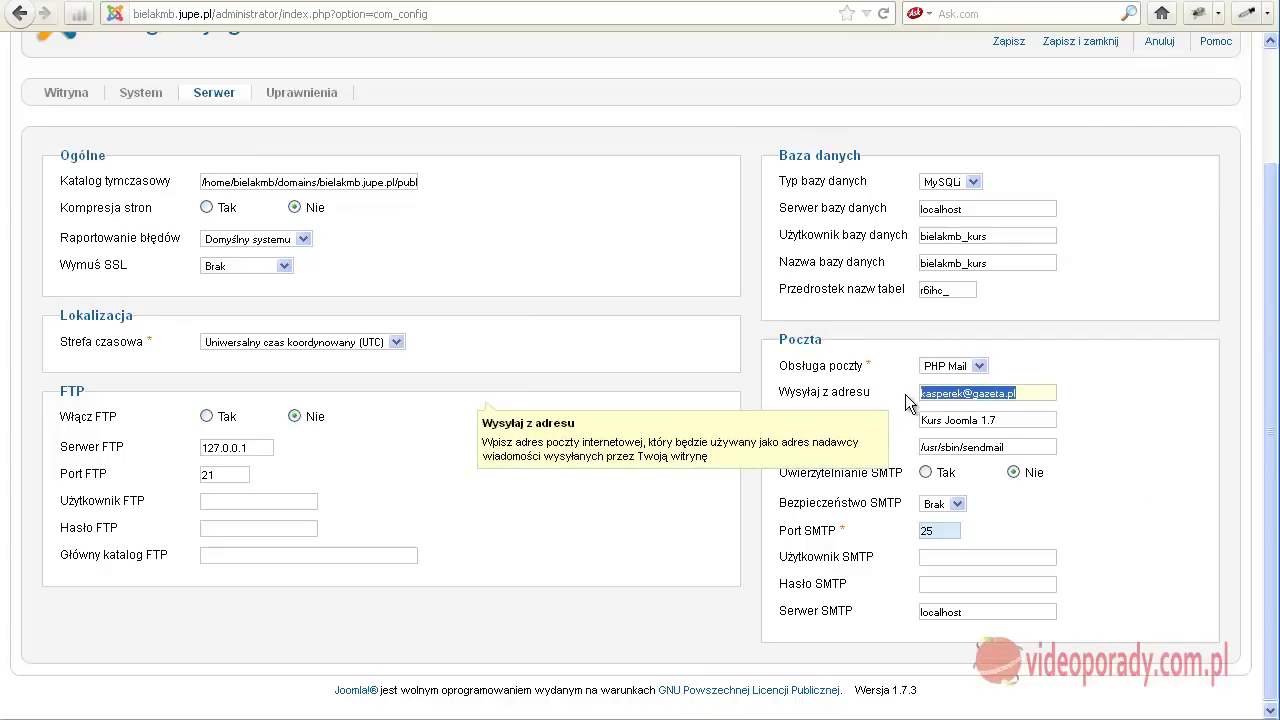
click(956, 421)
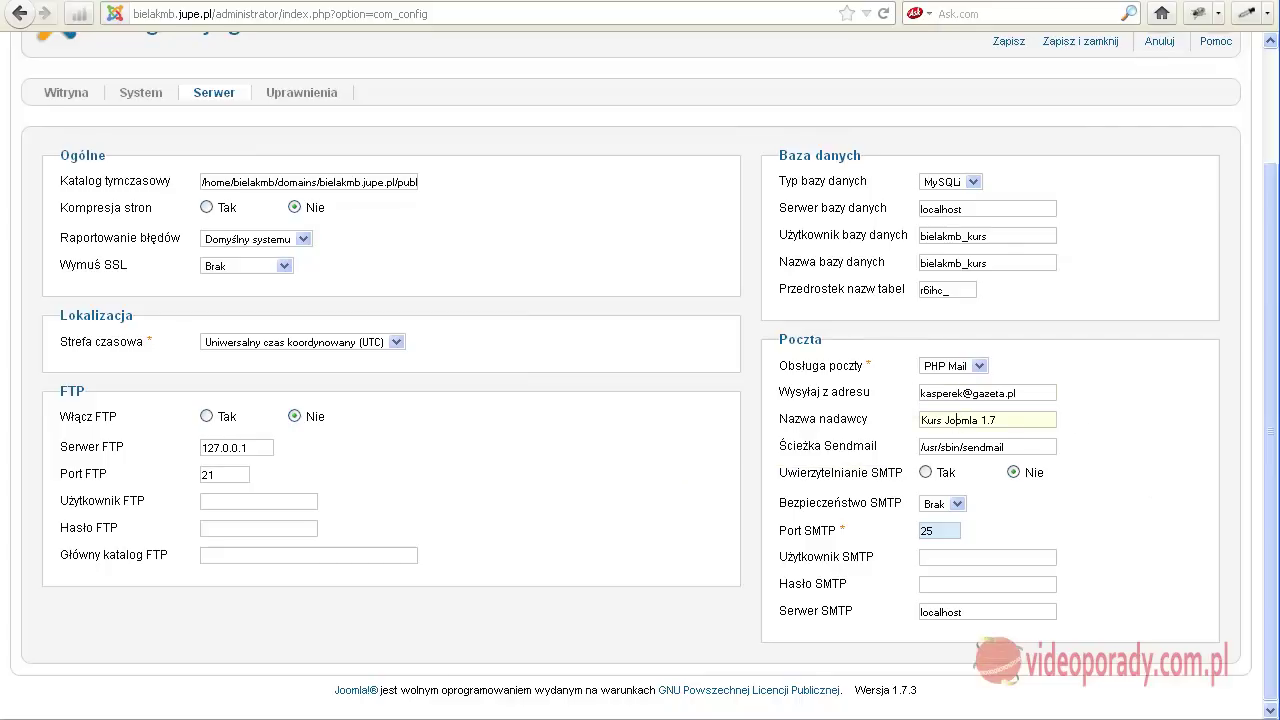
key(Return)
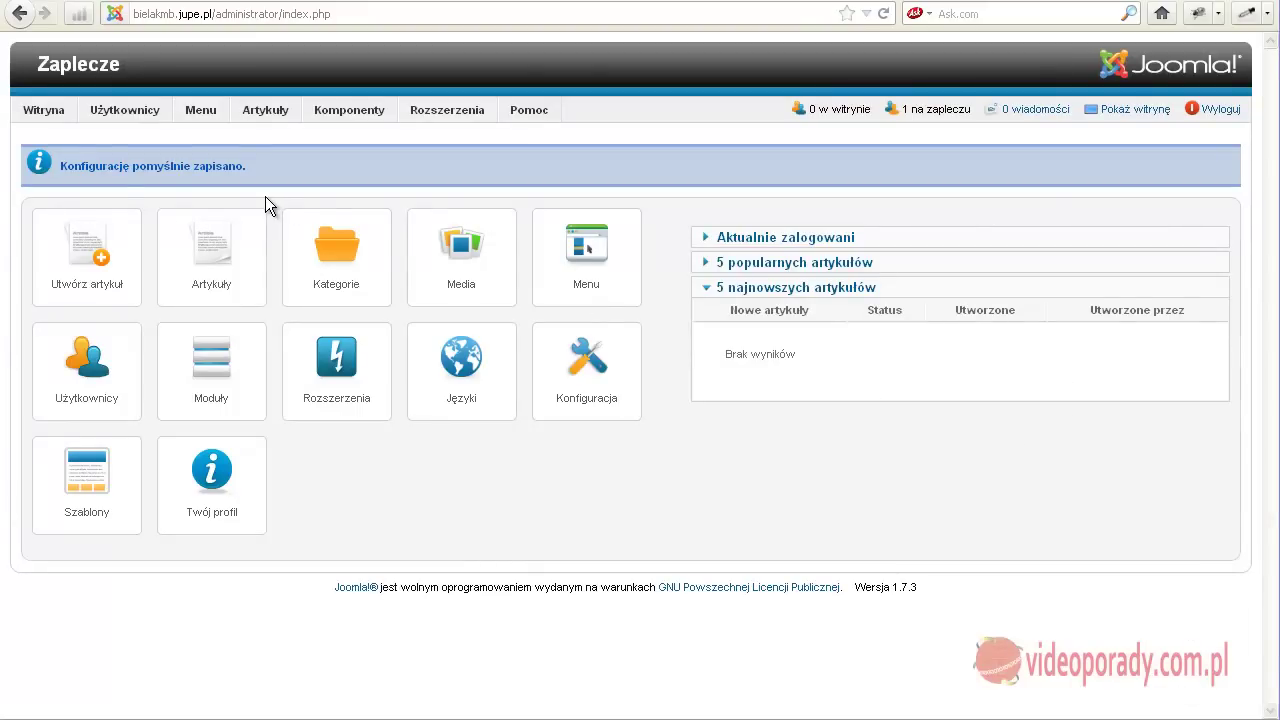
Open Użytkownicy > Użytkownicy to list the single Super User account.
mouse_move(48, 111)
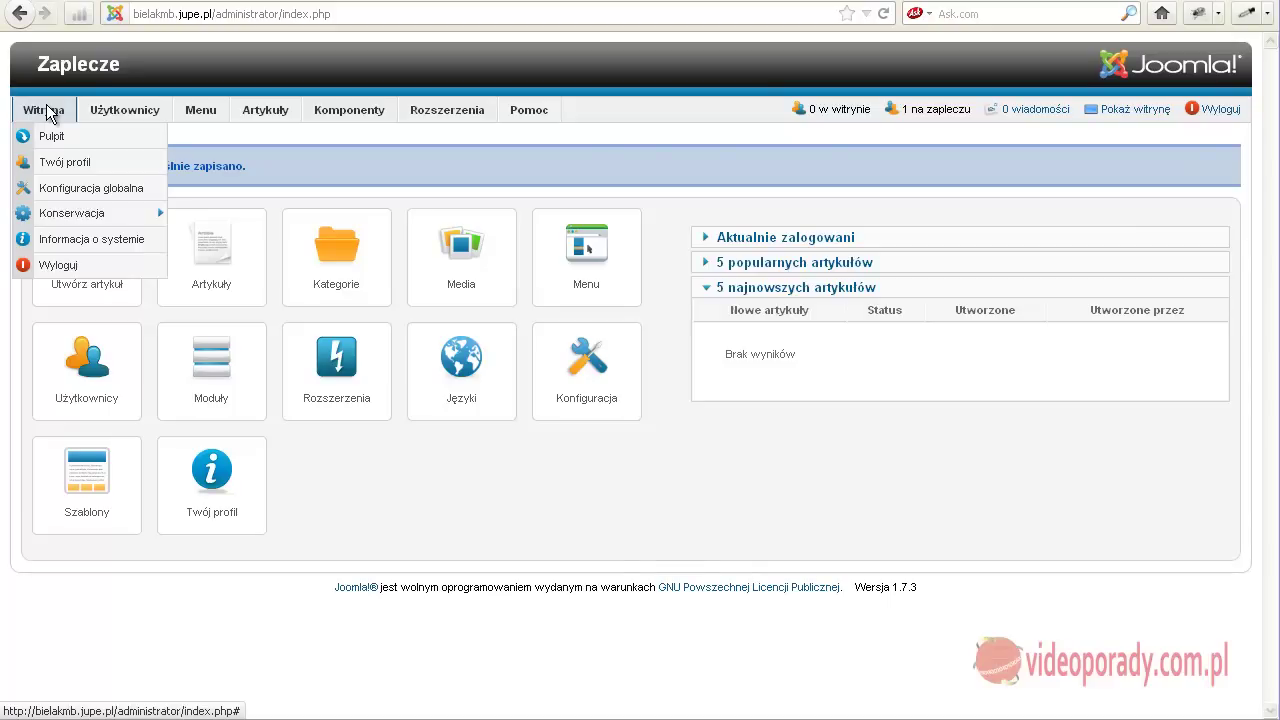
mouse_move(110, 110)
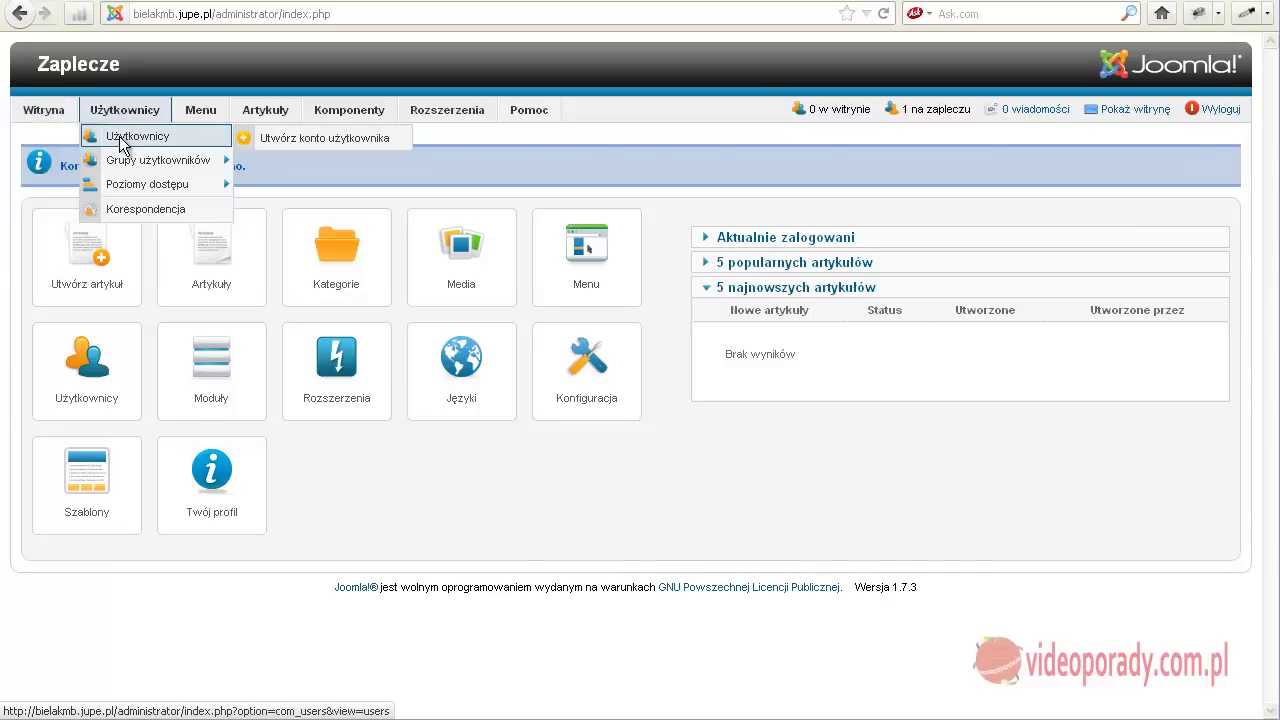
click(120, 138)
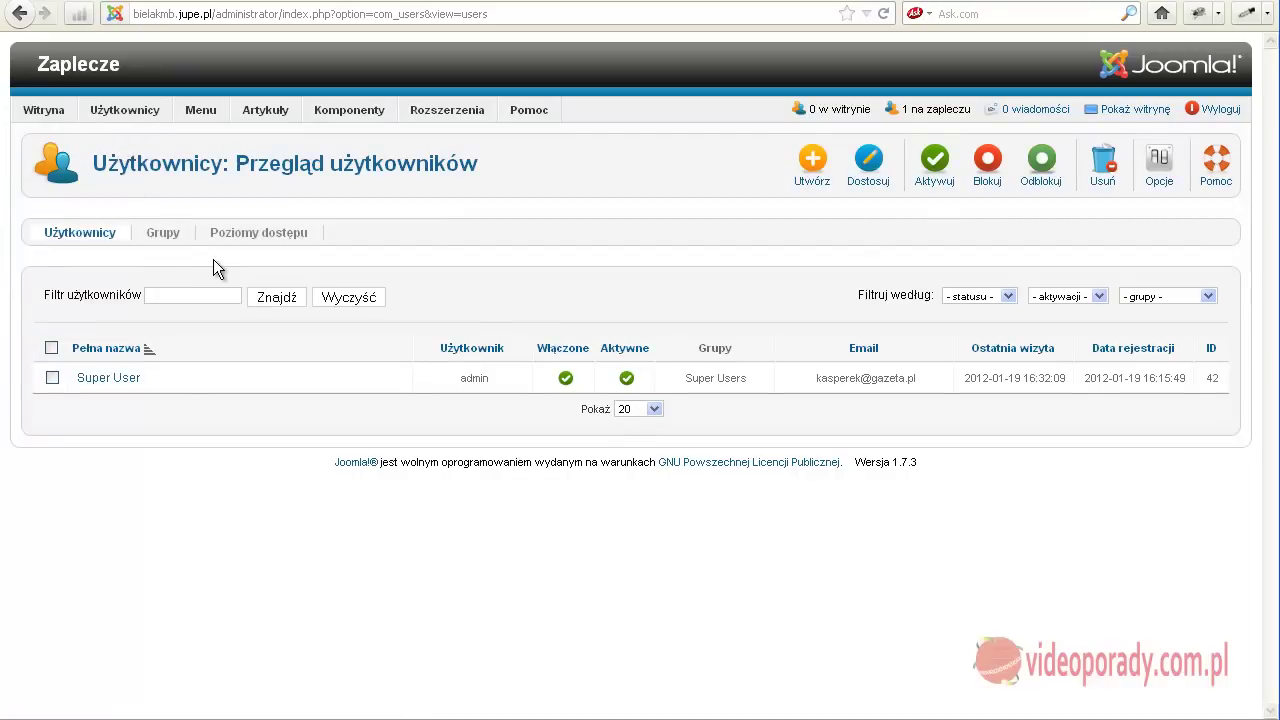
Open the Super User account and replace its Pełna nazwa with the owner's full name.
click(87, 385)
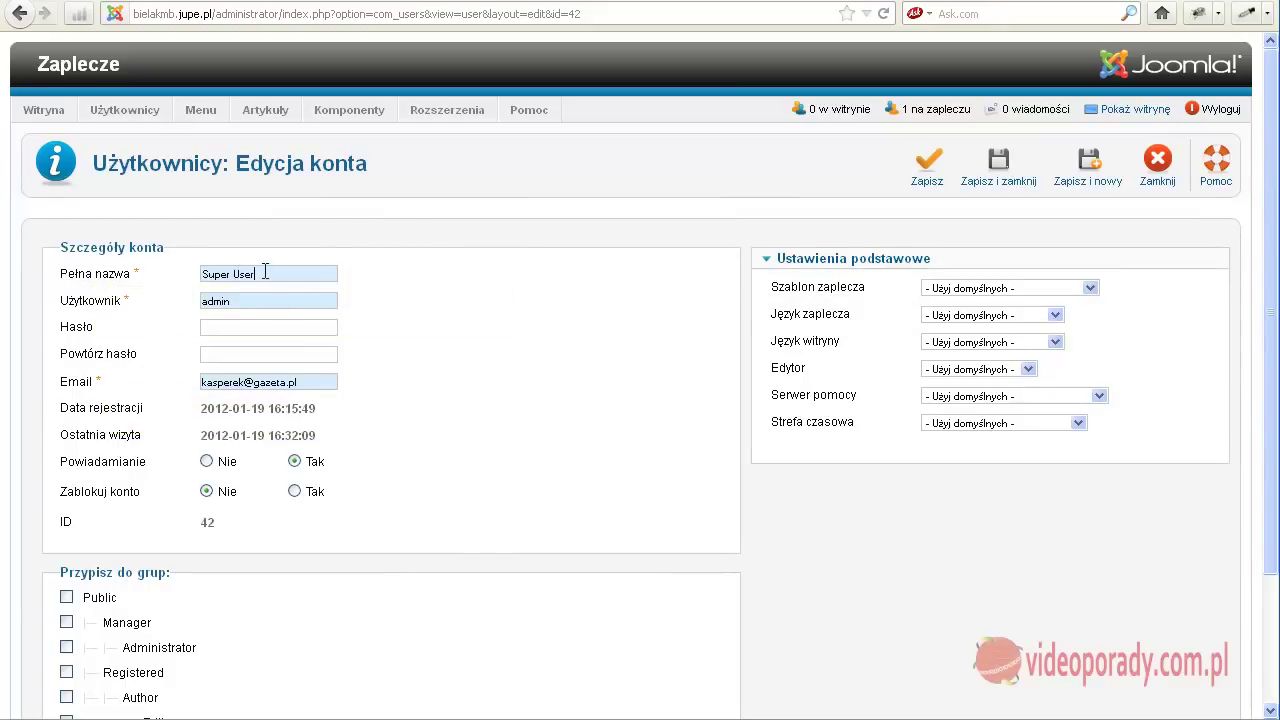
drag(269, 274, 72, 280)
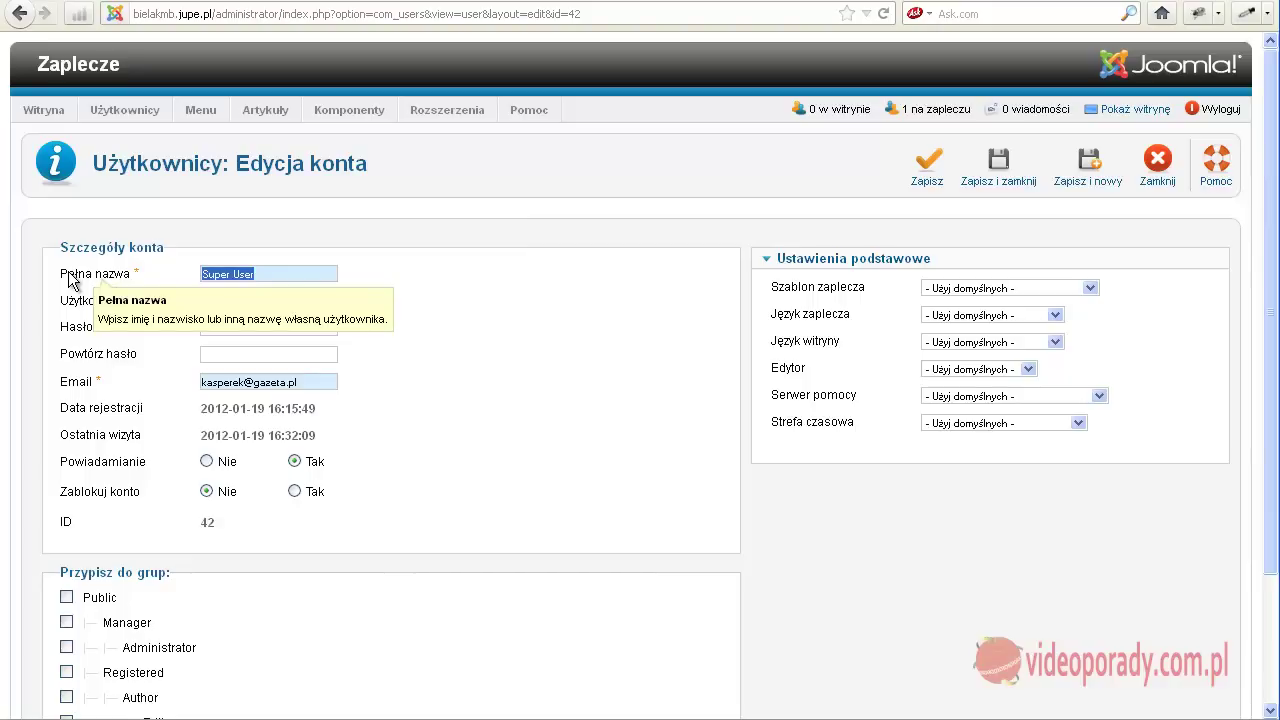
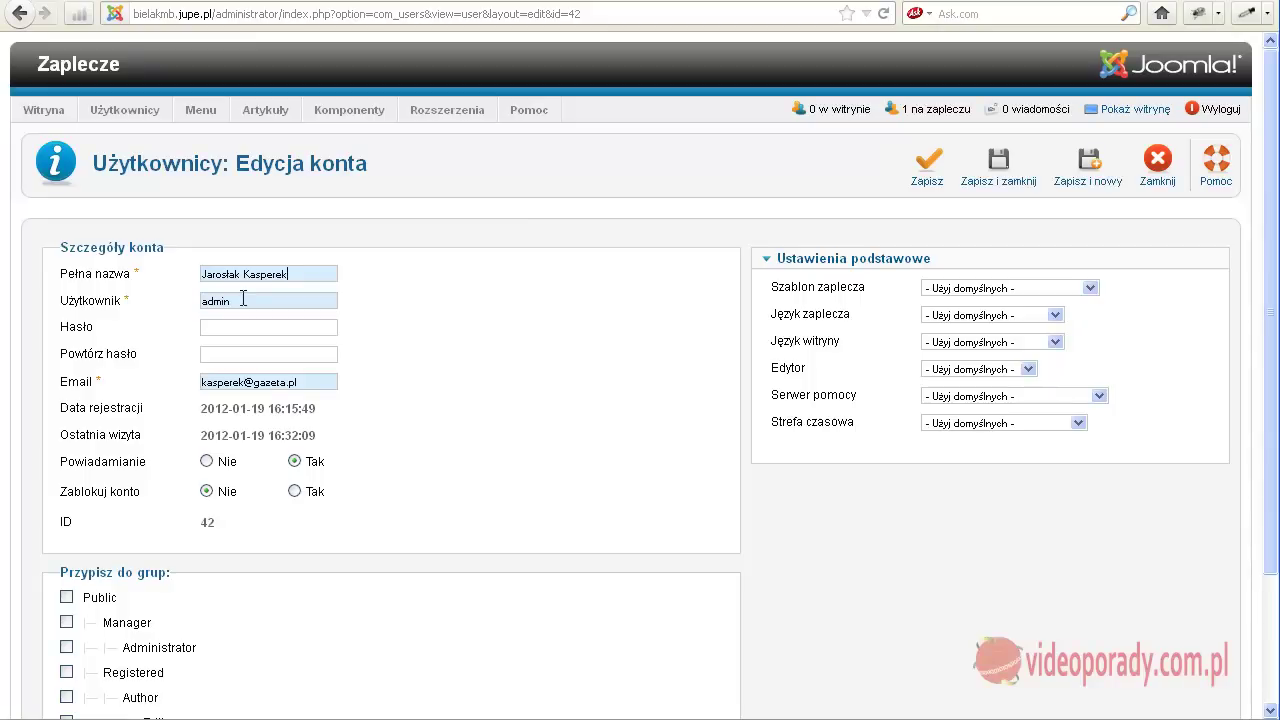
Replace the admin username with the owner's new login.
drag(242, 299, 121, 302)
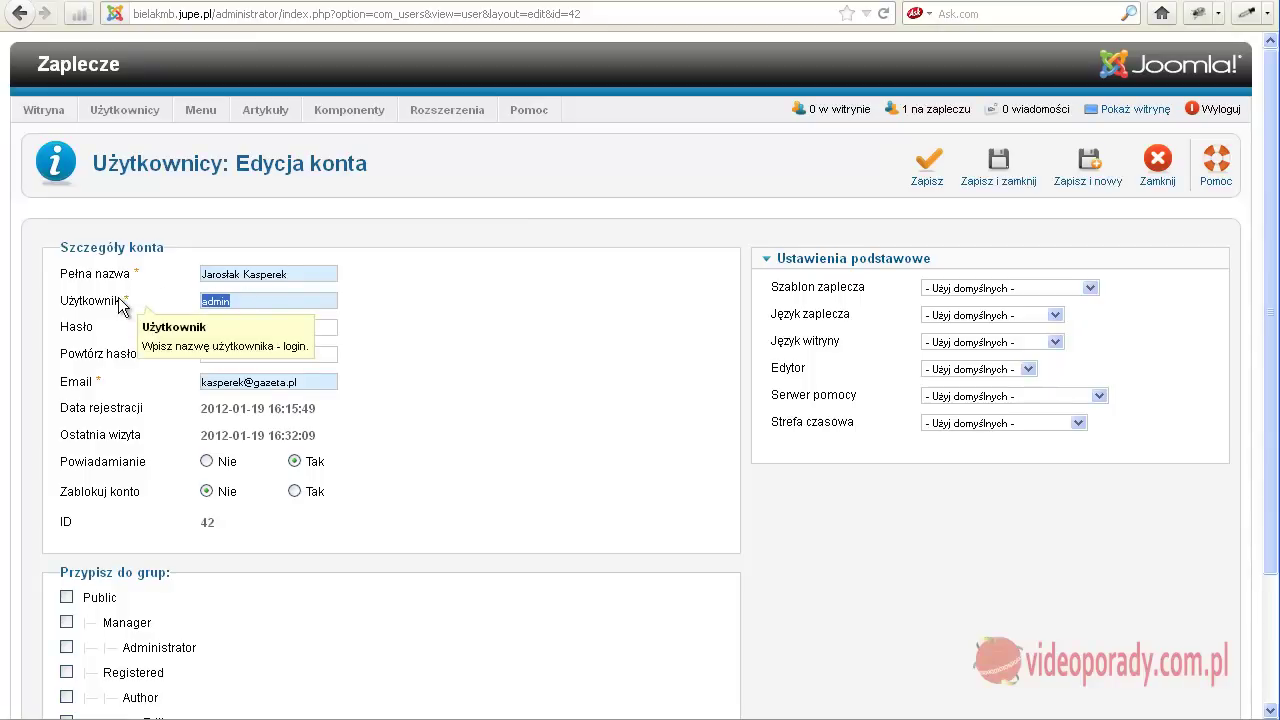
text(jarek)
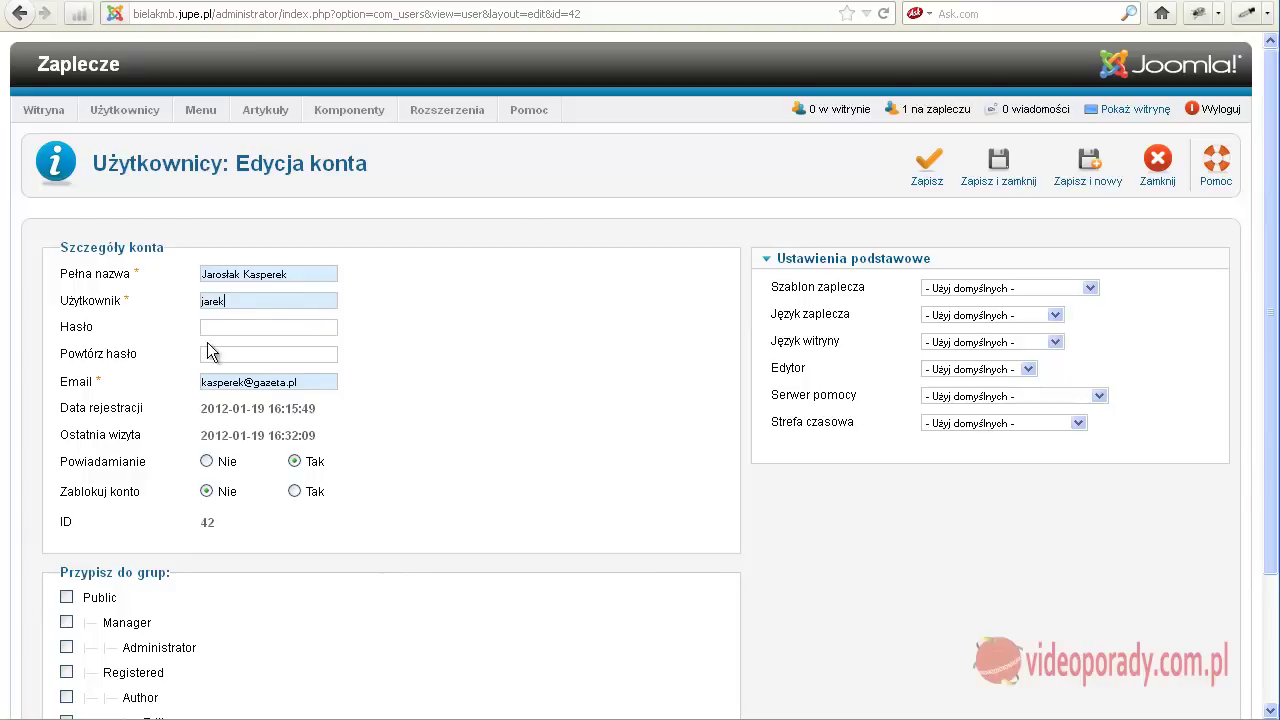
scroll(331, 400, down, 4)
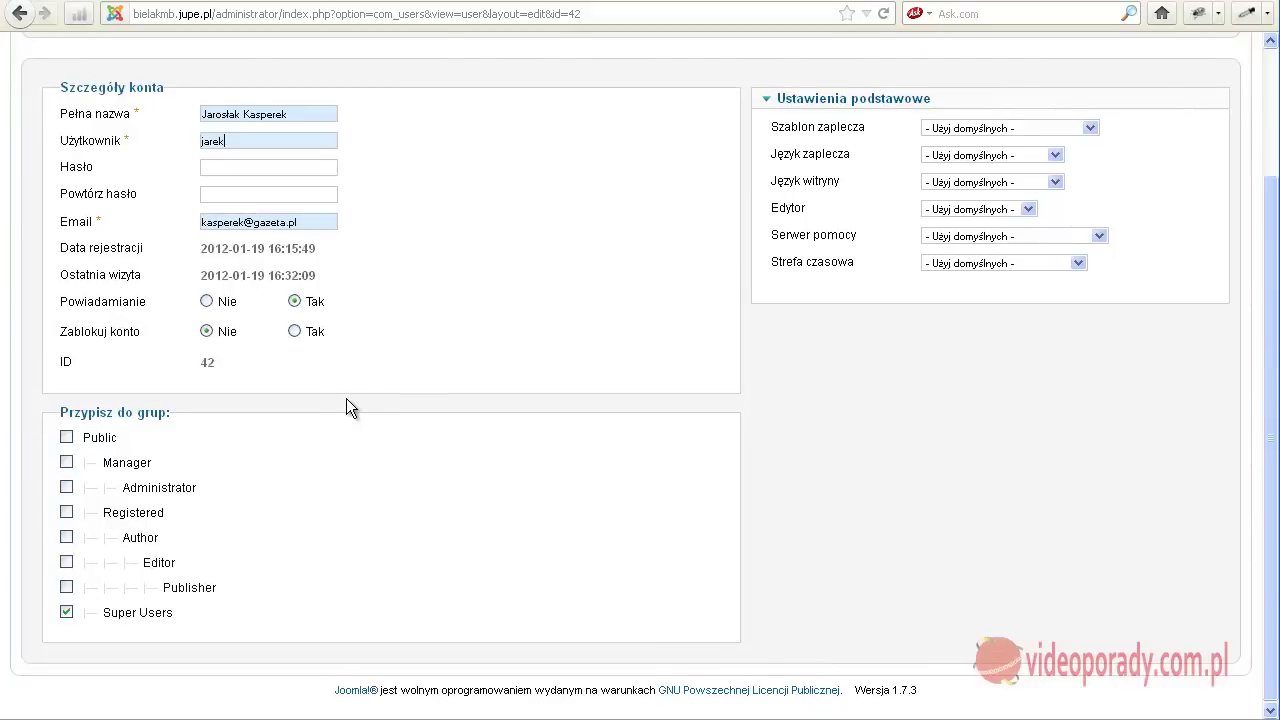
scroll(355, 398, up, 4)
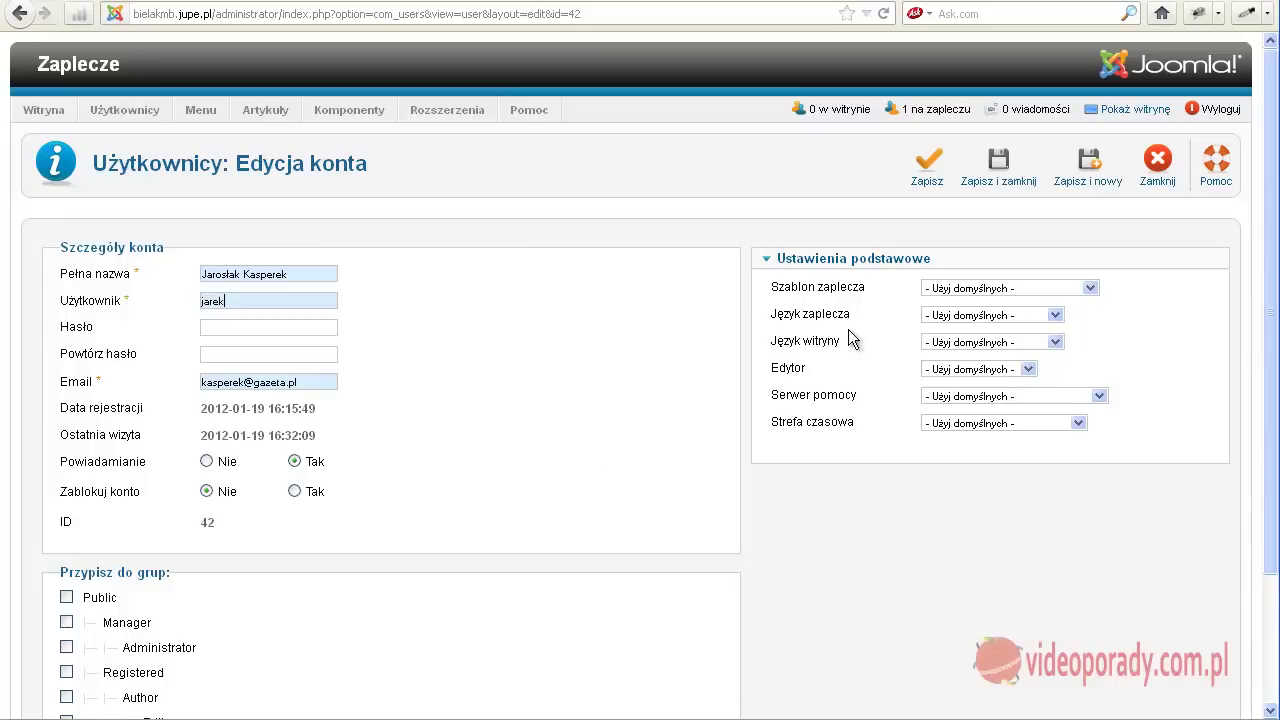
mouse_move(866, 313)
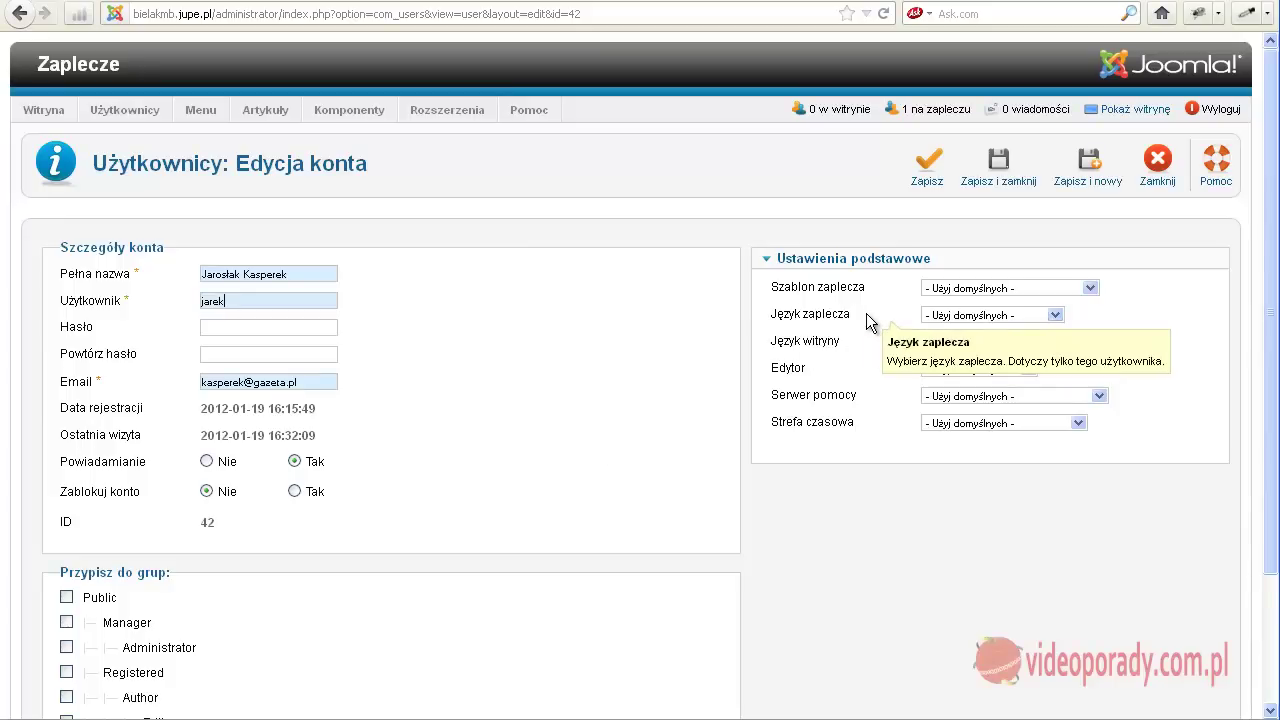
click(1054, 315)
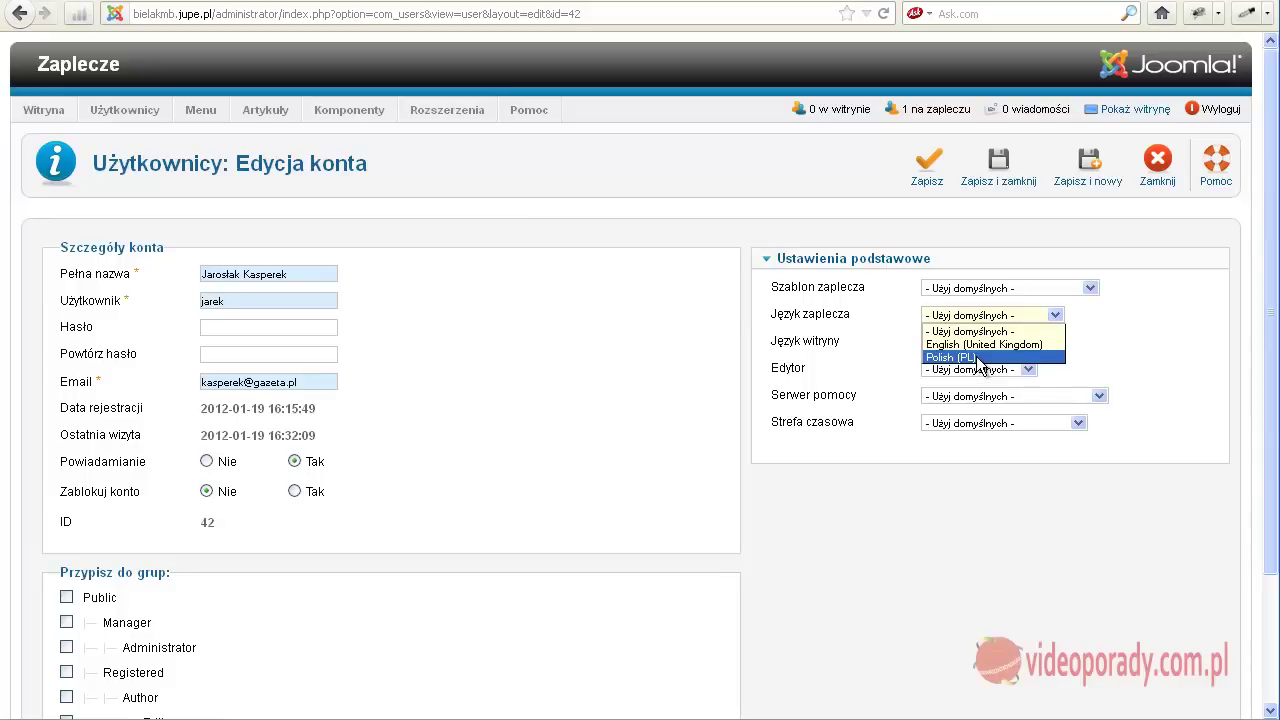
click(888, 360)
click(970, 342)
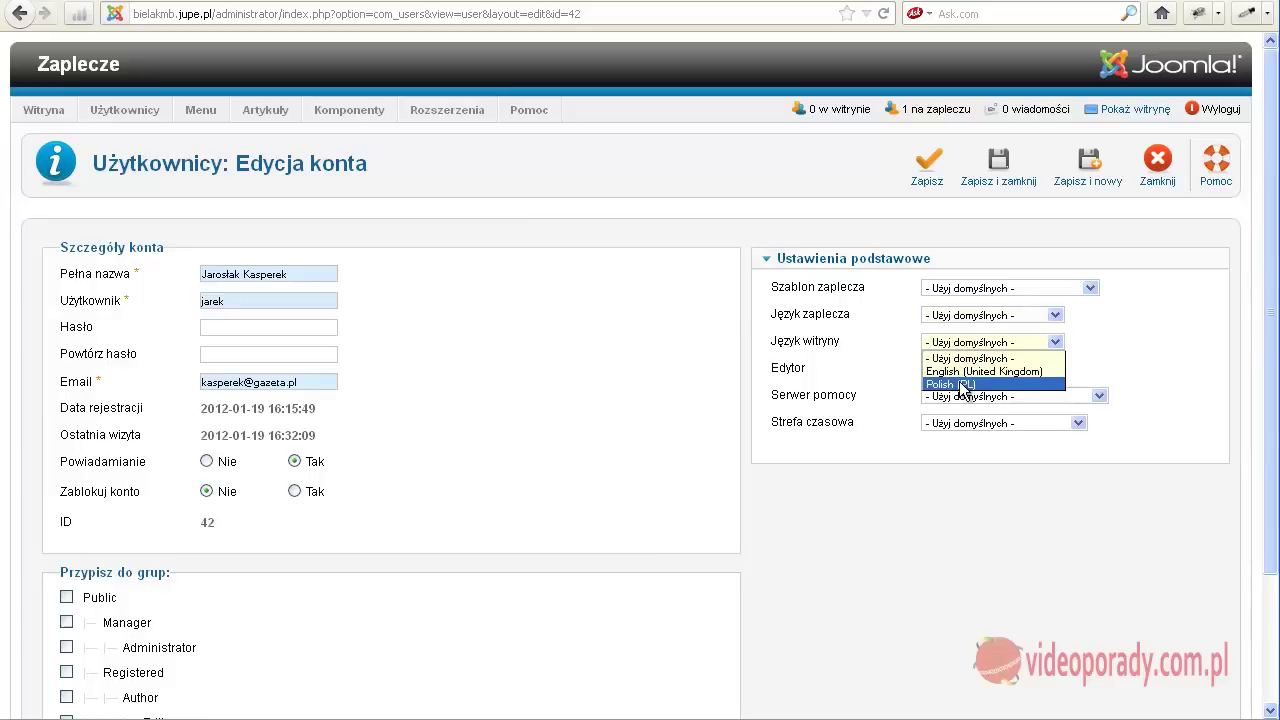
click(881, 357)
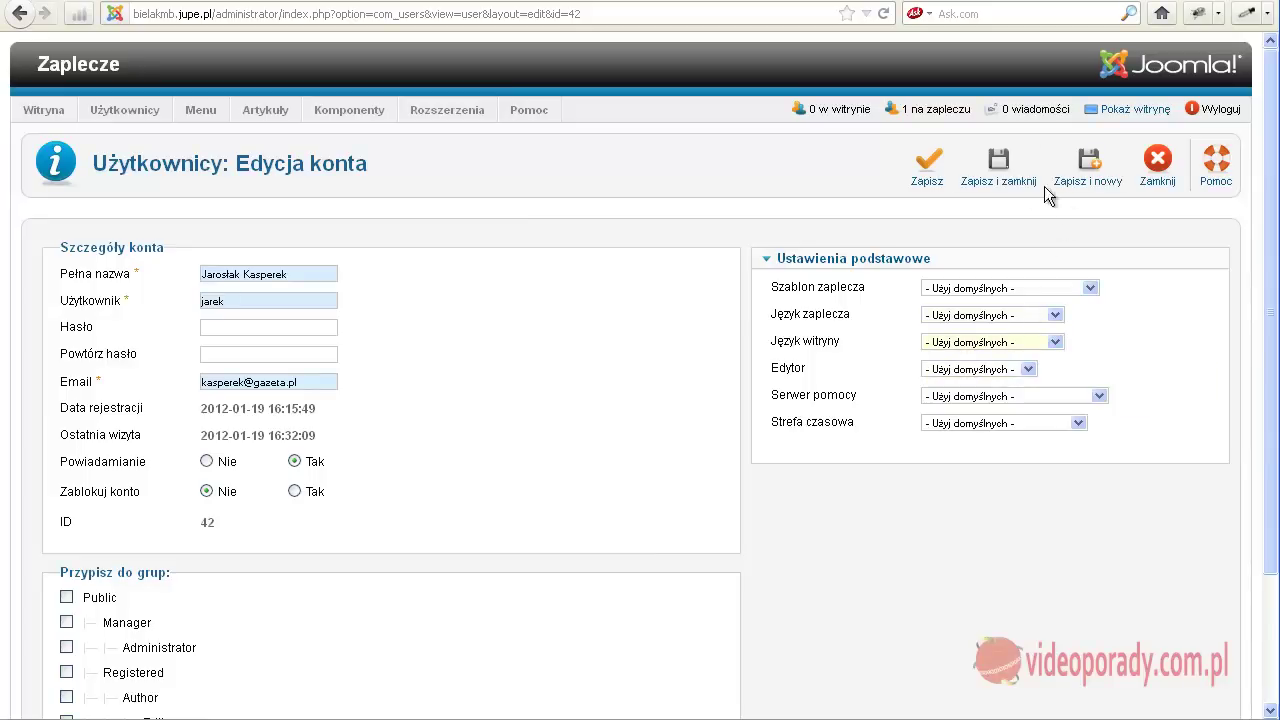
click(998, 165)
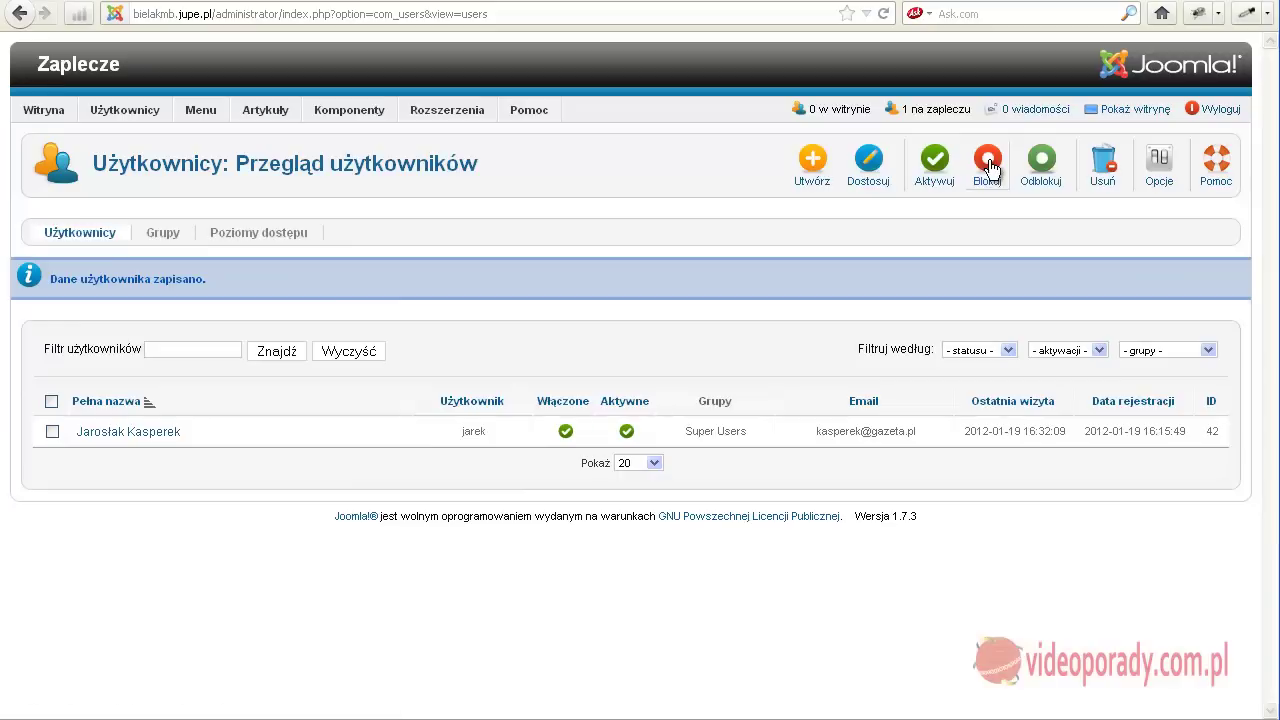